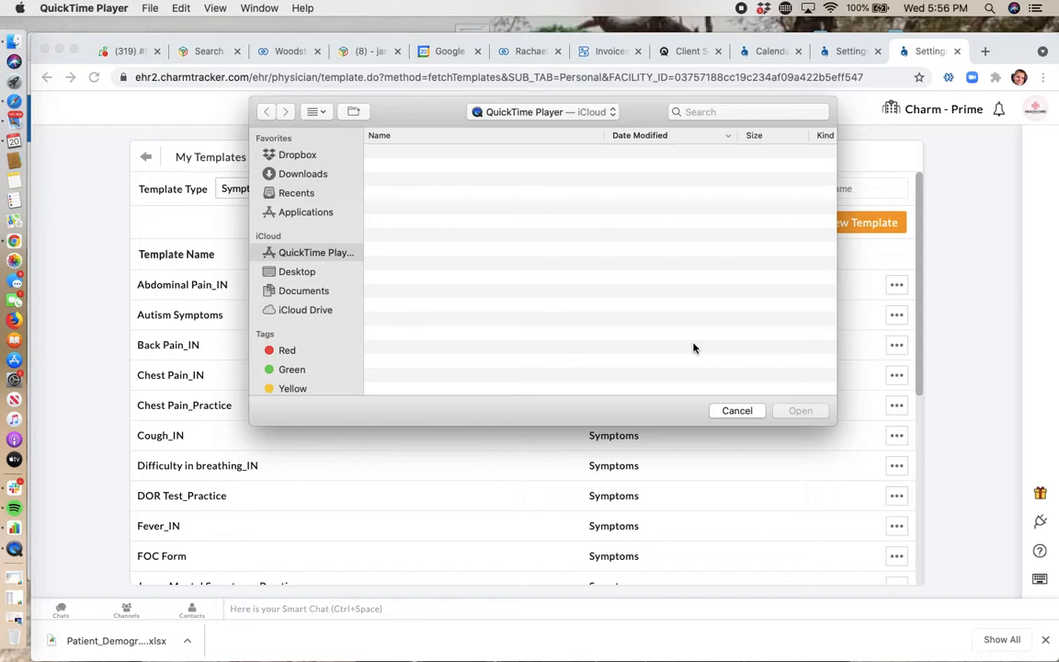
# Step: Cancel the file-open dialog and return to the practice questionnaires list, saving the open questionnaire's changes
pyautogui.click(741, 411)
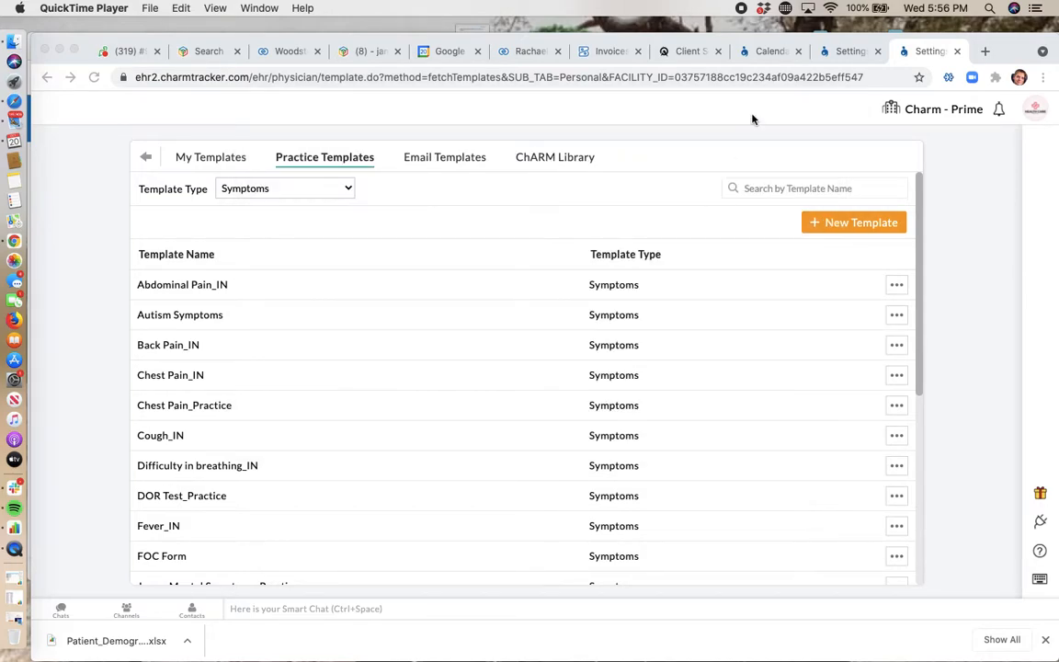
pyautogui.click(788, 66)
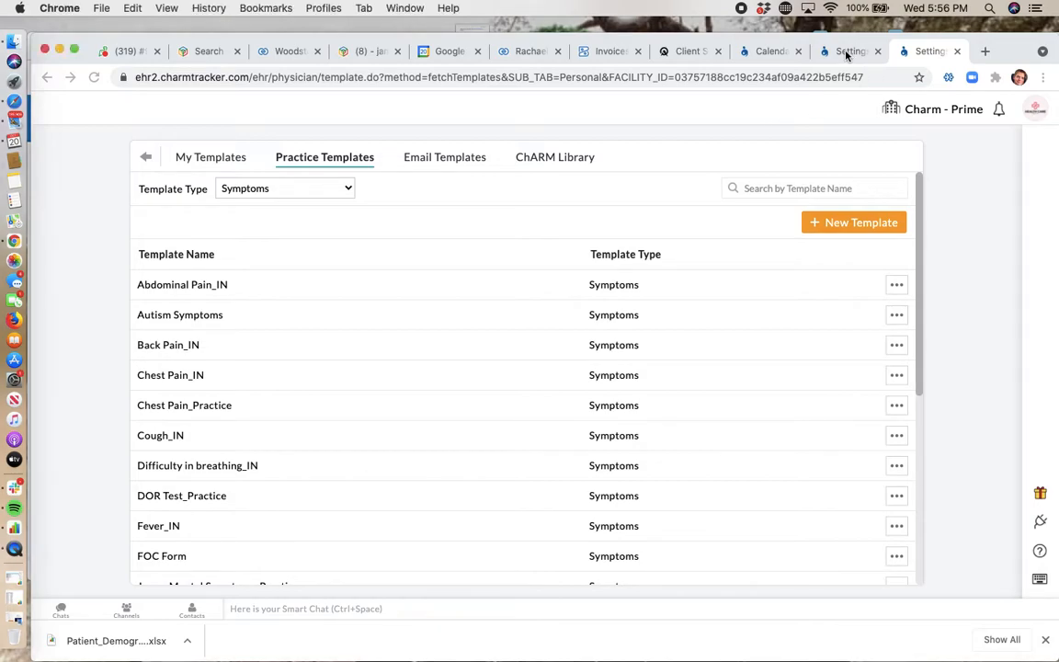
pyautogui.click(848, 53)
pyautogui.scroll(3, 315, 248)
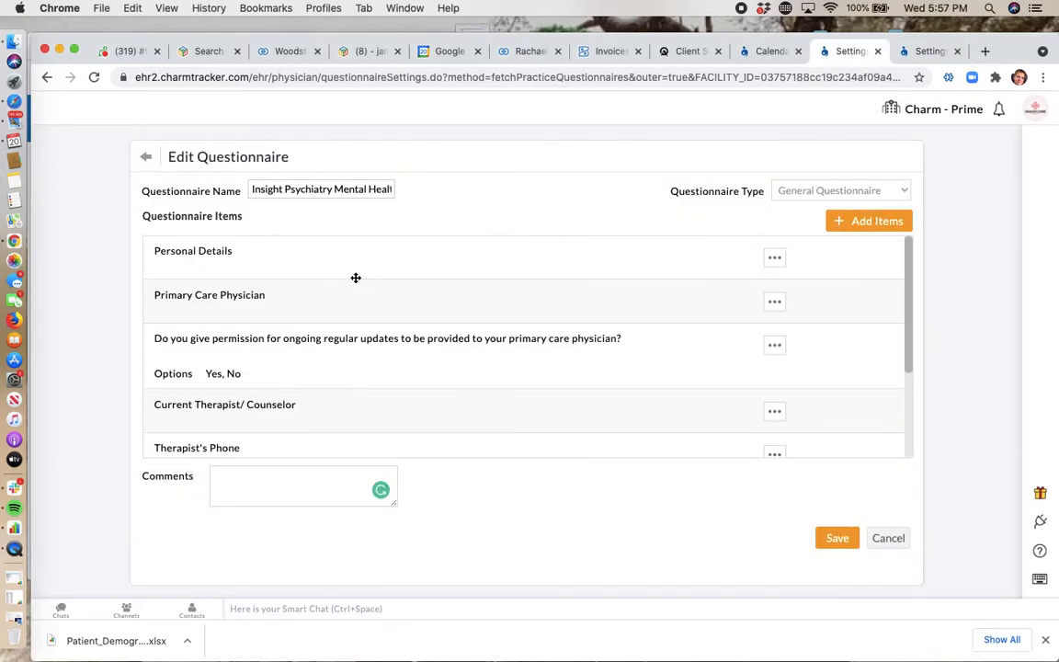
pyautogui.click(144, 157)
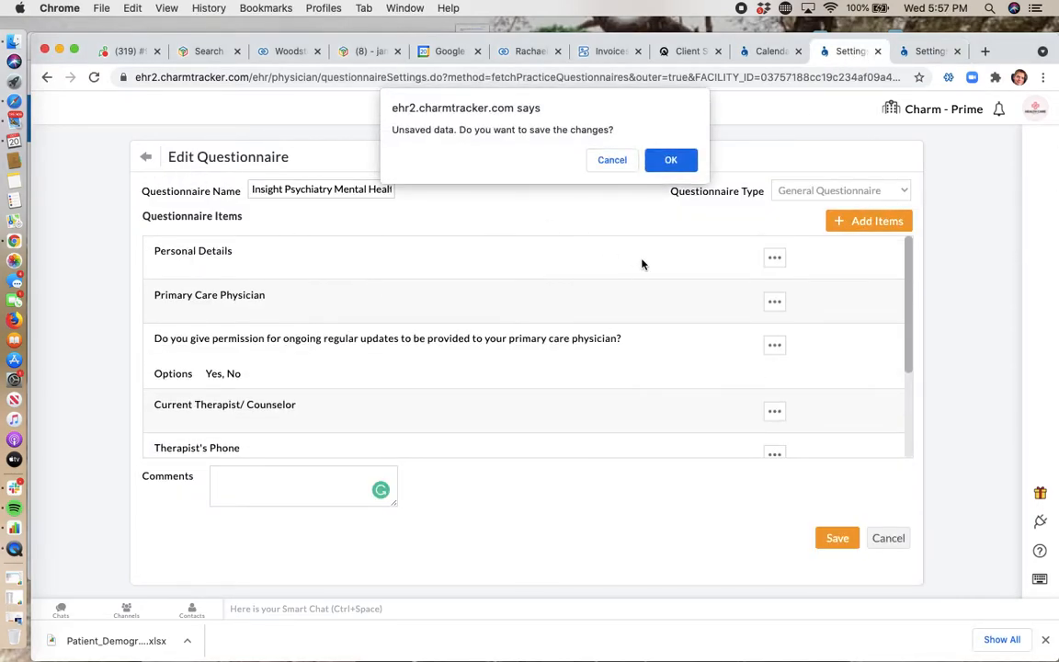
pyautogui.click(673, 168)
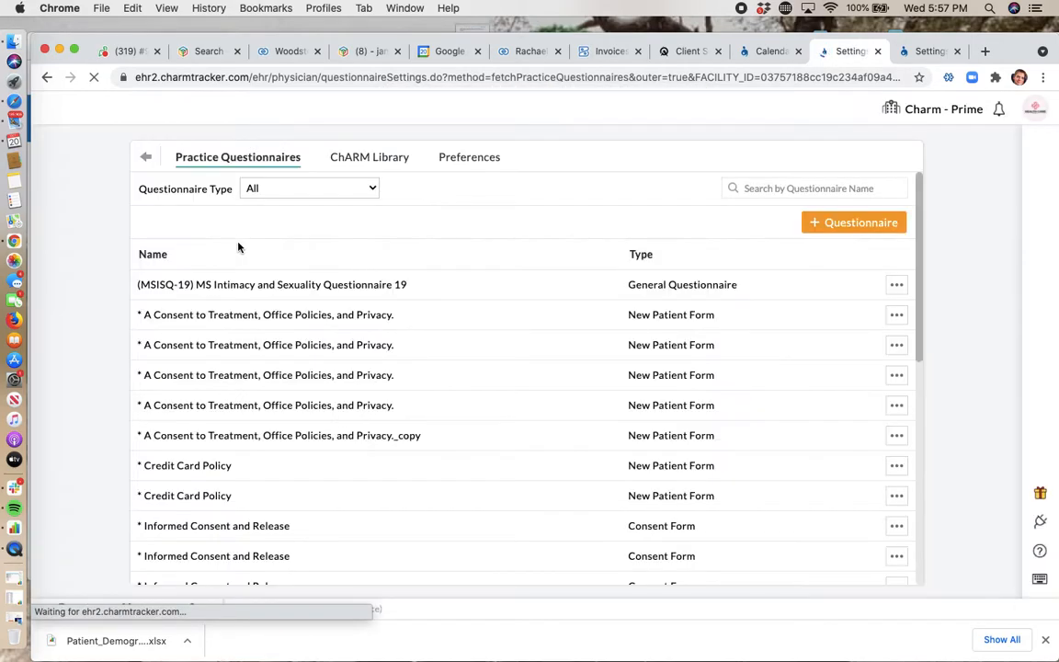
# Step: Search the practice questionnaires for "insight" and open the Insight Psychiatry Mental Health Intake Form for editing
pyautogui.scroll(-10, 351, 360)
pyautogui.scroll(10, 351, 360)
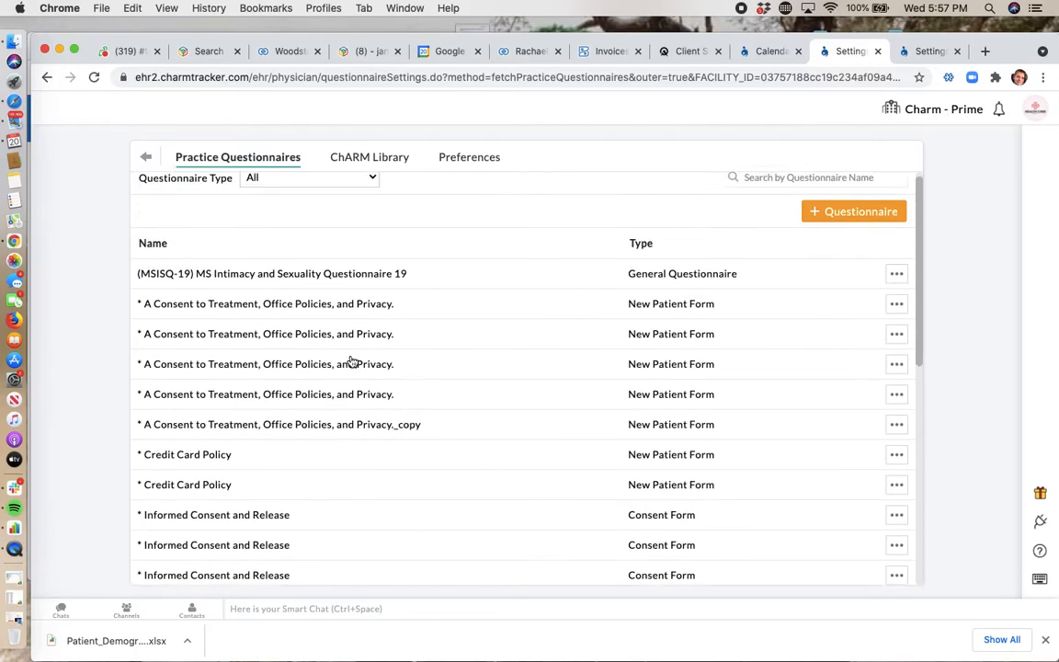
pyautogui.click(746, 187)
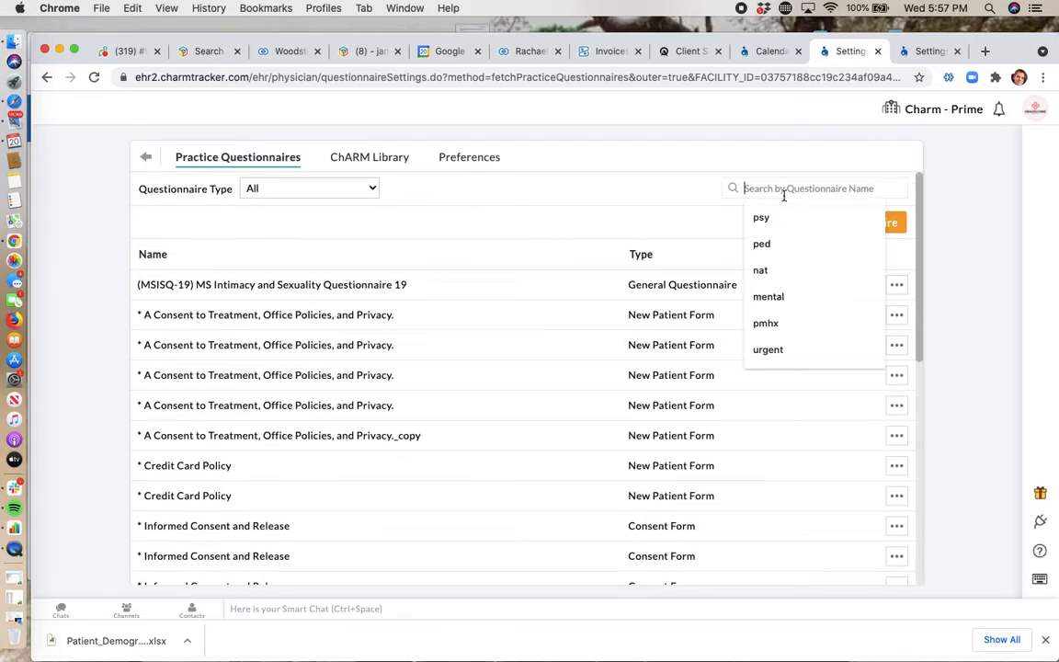
pyautogui.write('insight')
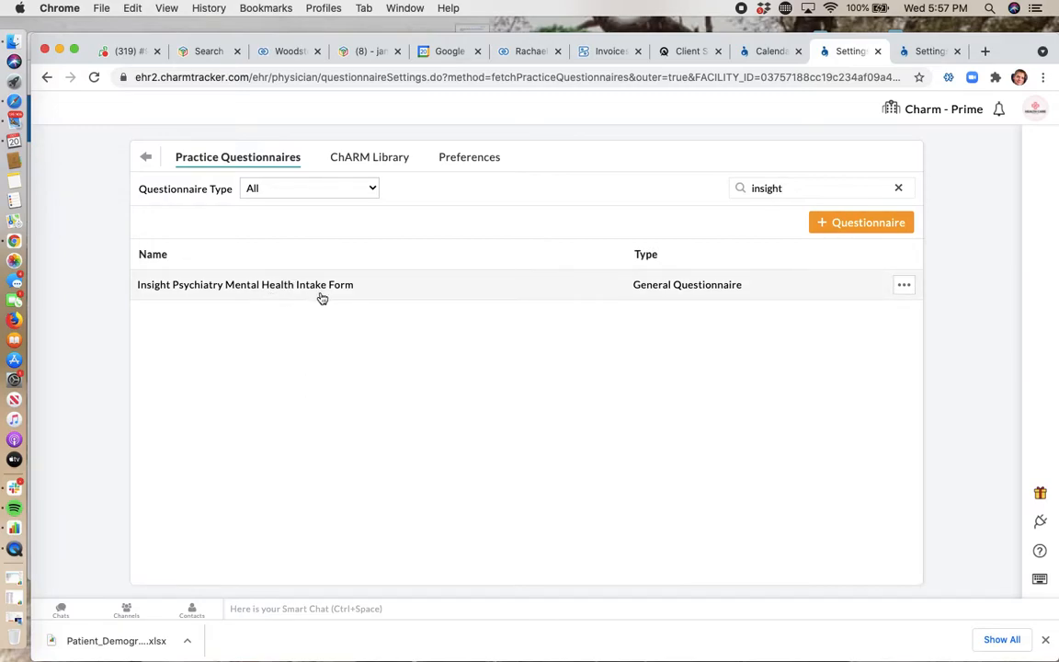
pyautogui.click(902, 287)
pyautogui.click(865, 322)
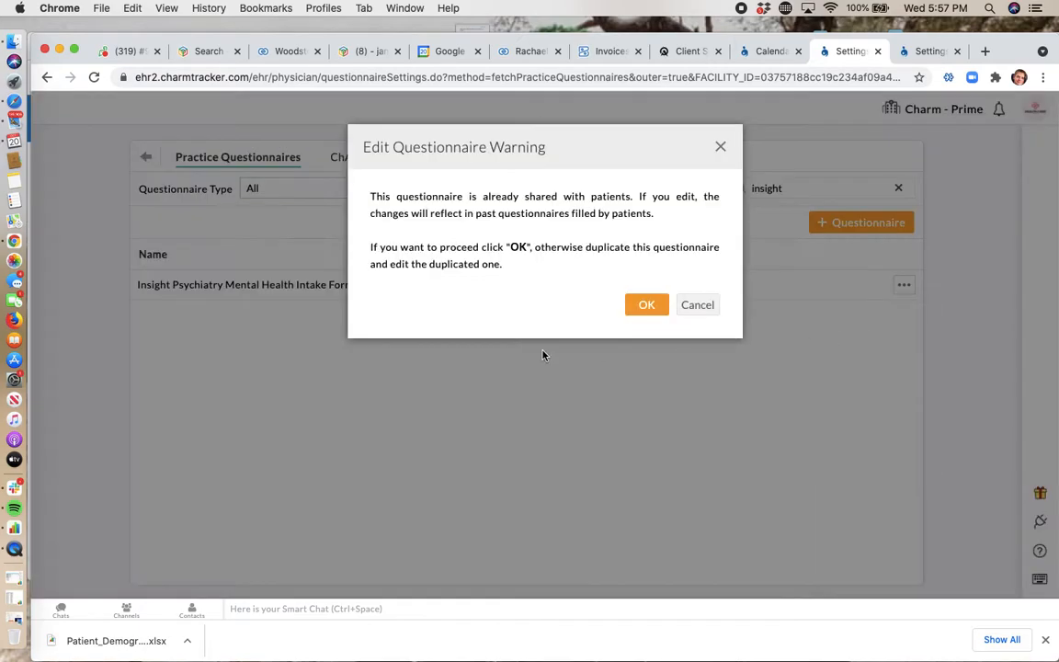
pyautogui.click(648, 308)
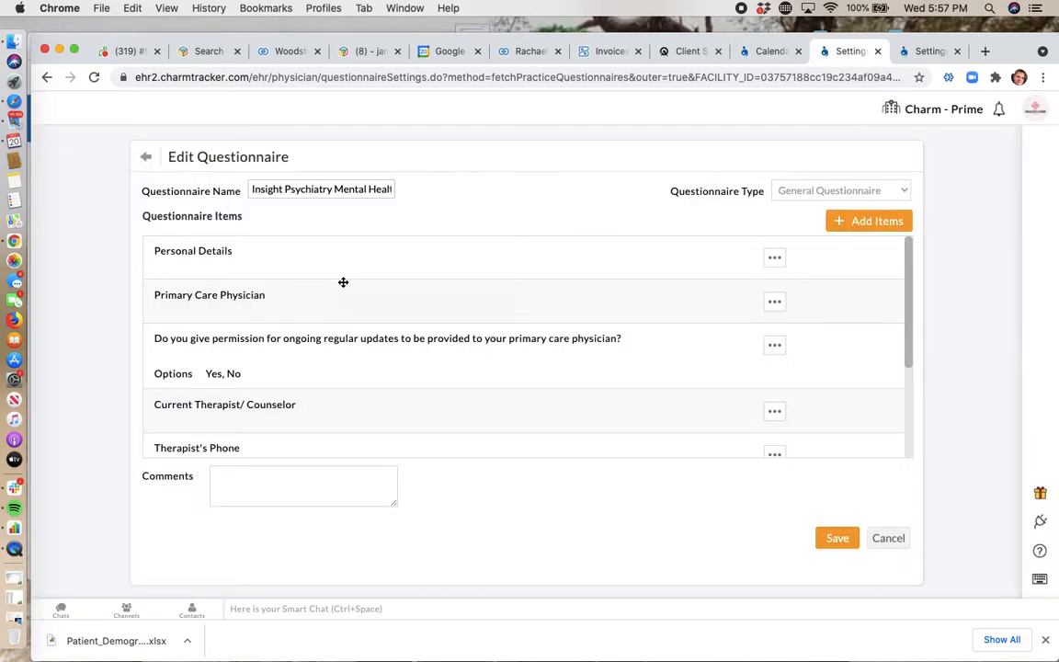
# Step: Start adding items to the intake form, with the Personal Details widget as the first new item
pyautogui.scroll(-3, 432, 340)
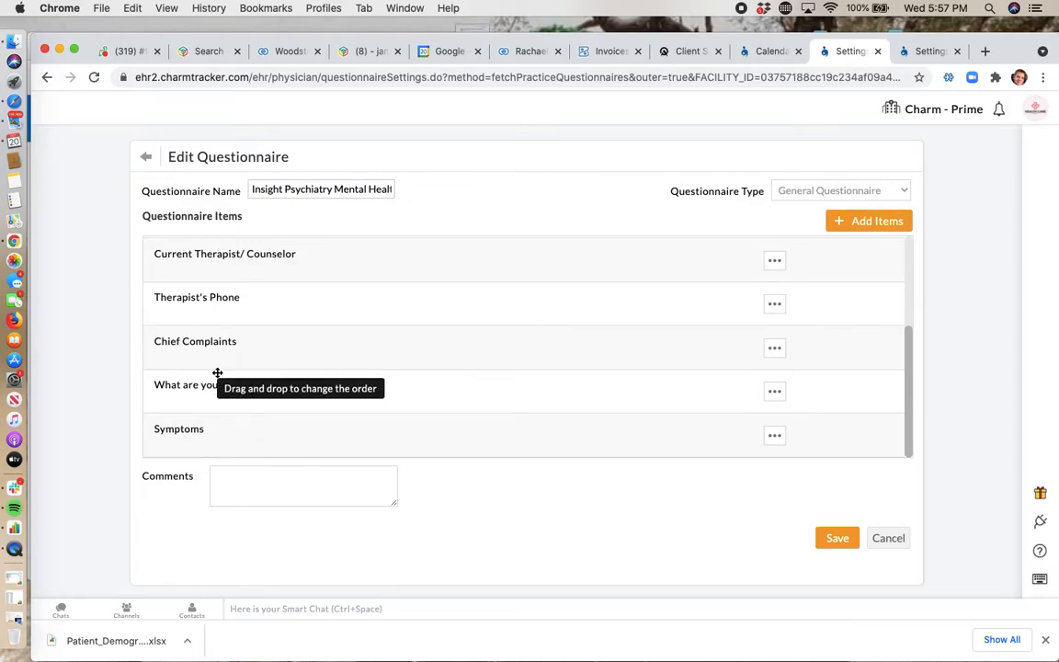
pyautogui.scroll(5, 232, 362)
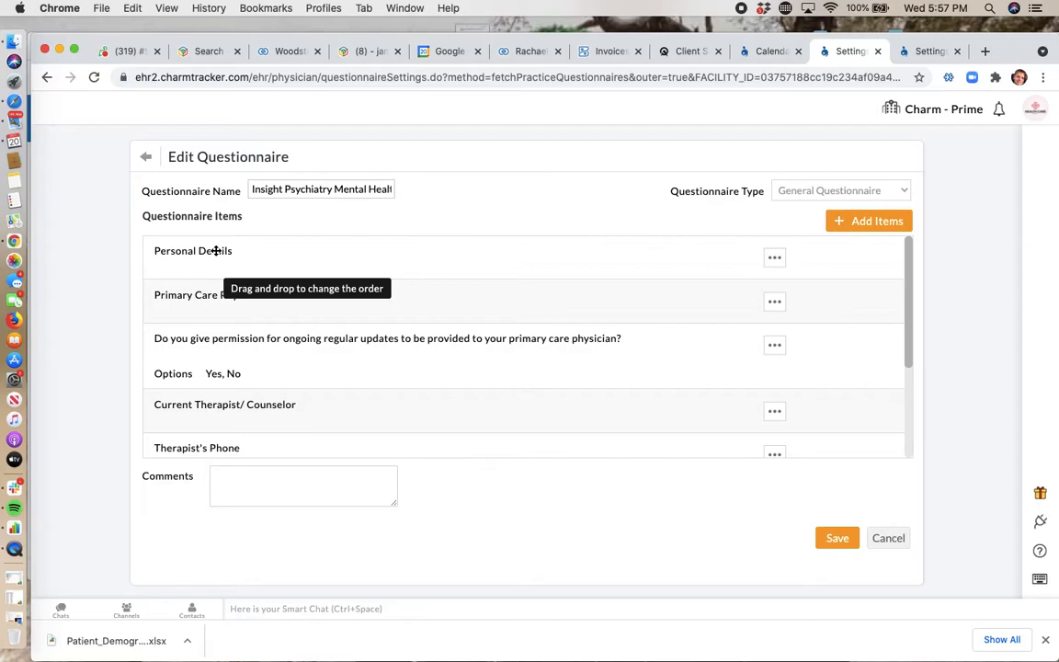
pyautogui.click(854, 223)
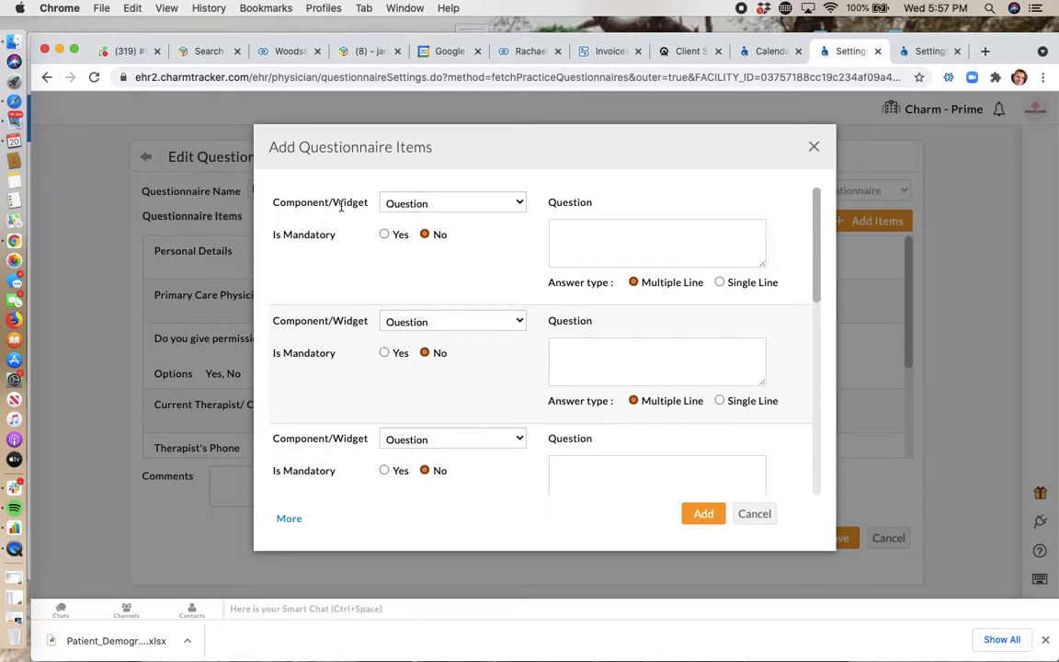
pyautogui.click(446, 203)
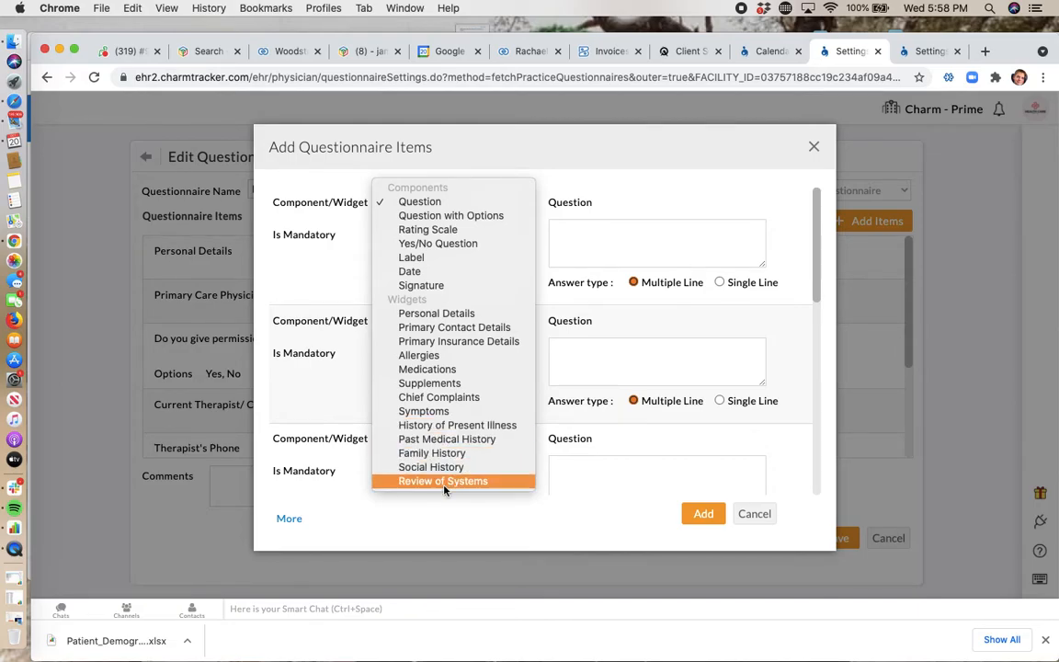
pyautogui.click(439, 313)
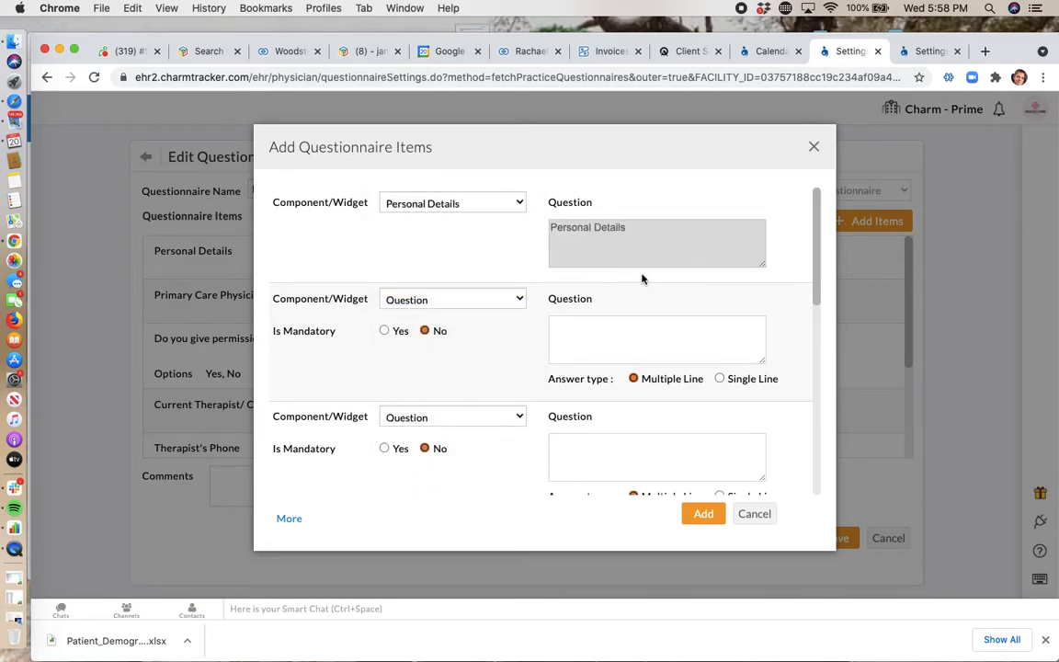
# Step: Make the second new item a Symptoms widget that uses the New Patient - 2015 template
pyautogui.click(397, 301)
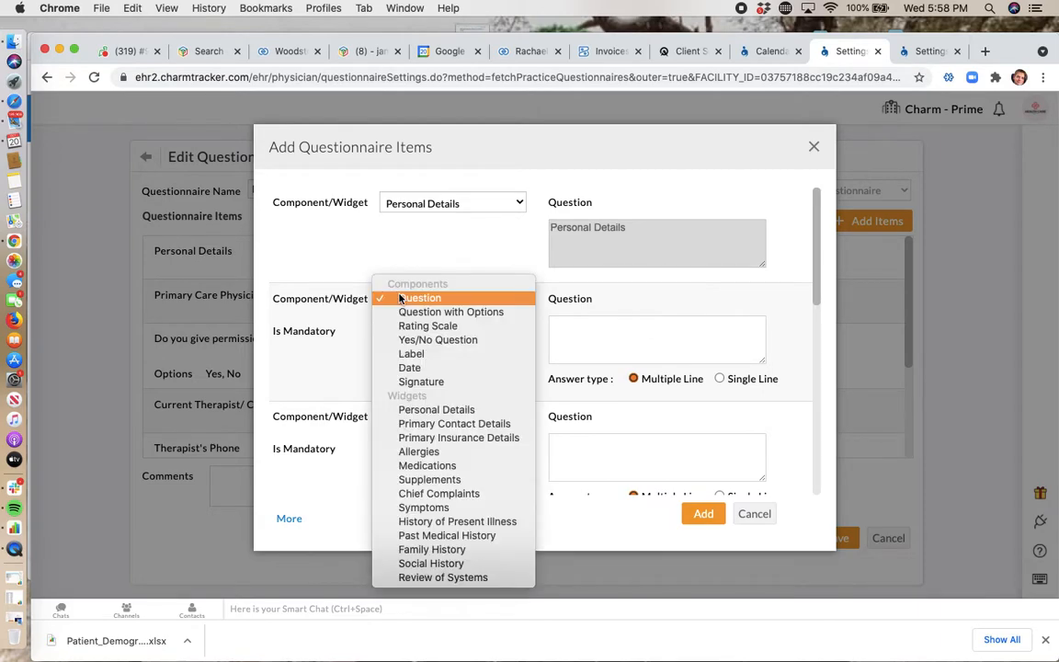
pyautogui.click(442, 507)
pyautogui.click(651, 398)
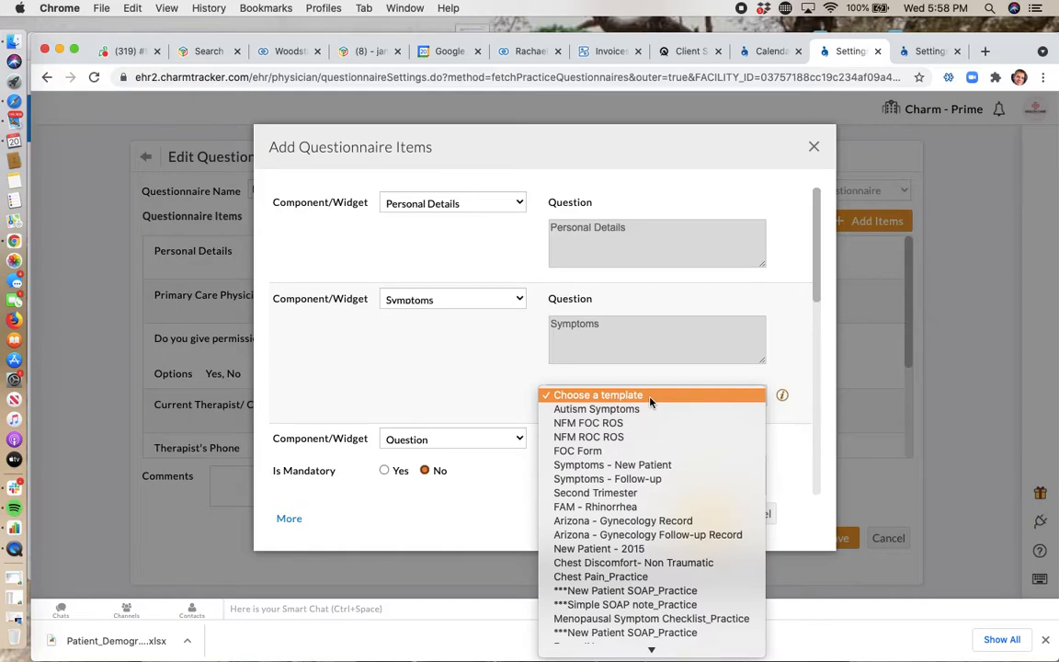
pyautogui.moveTo(666, 658)
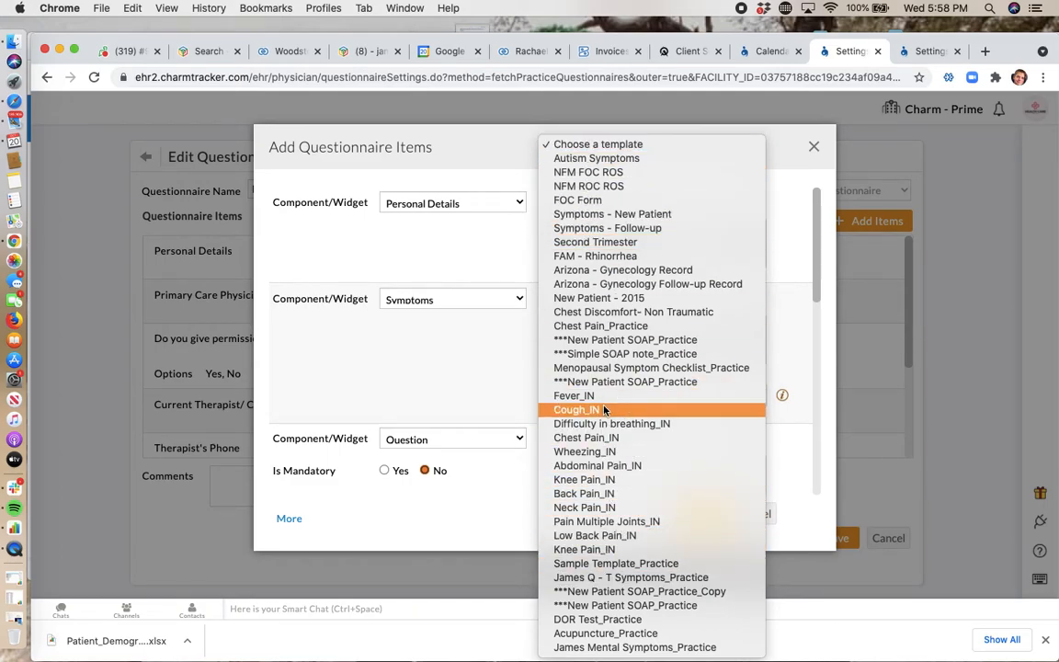
pyautogui.click(399, 367)
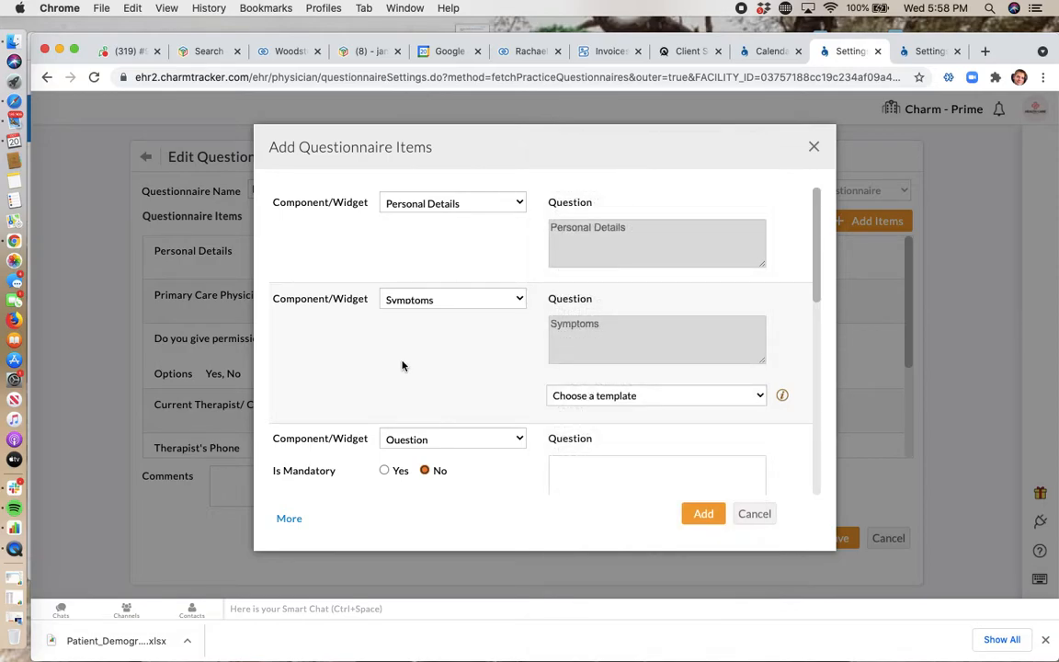
pyautogui.click(450, 300)
pyautogui.click(450, 302)
pyautogui.click(611, 398)
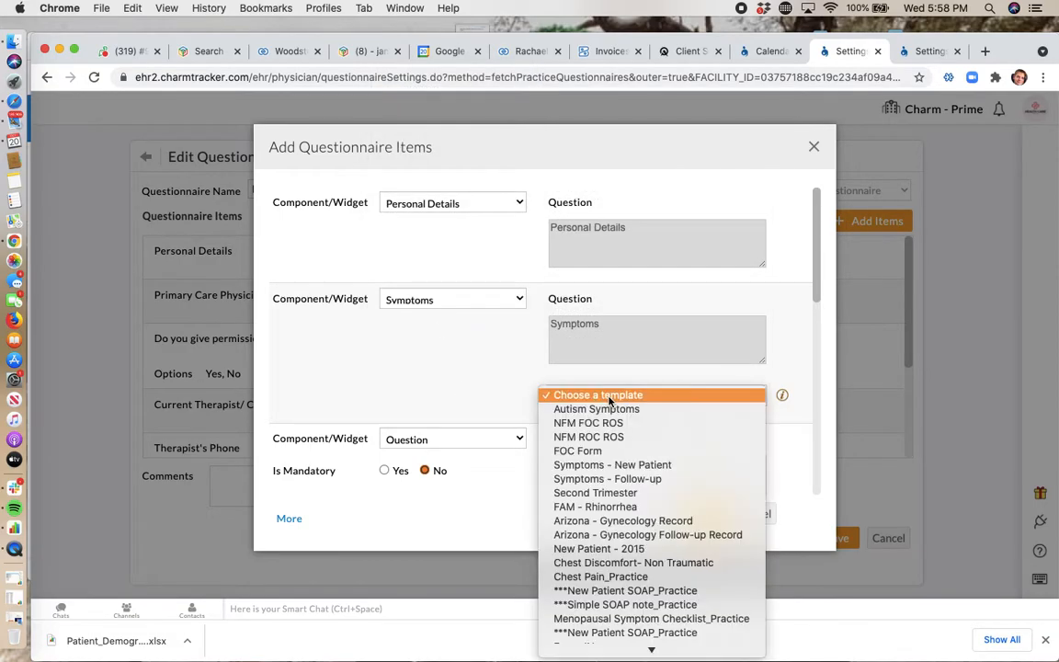
pyautogui.click(632, 550)
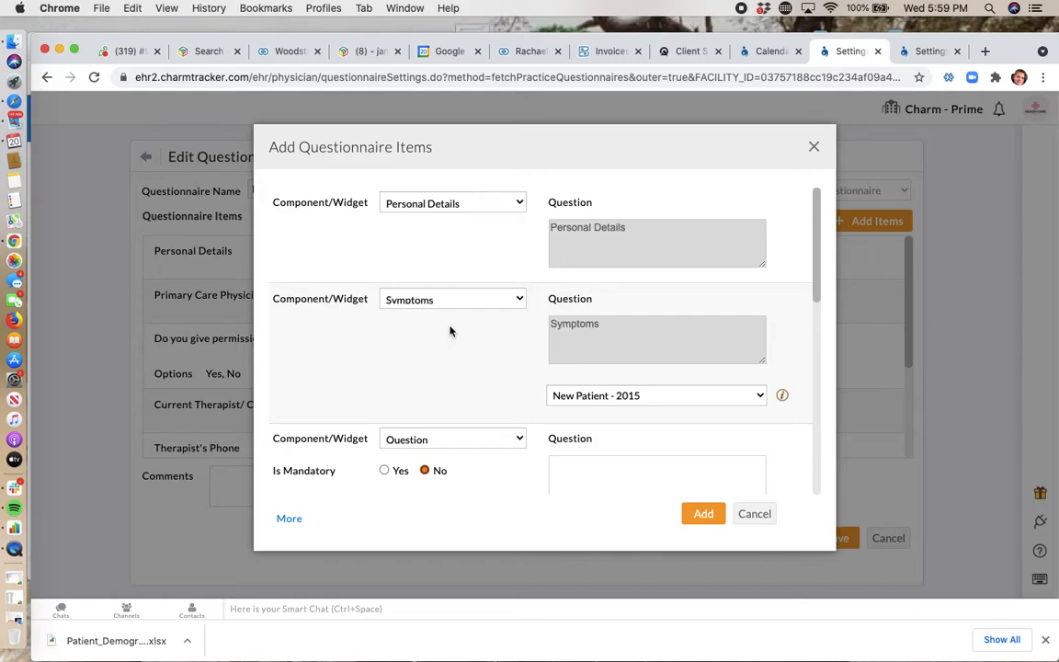
# Step: Change the Symptoms item's template to the Q - T Symptoms_Practice one and discard the new items
pyautogui.click(662, 396)
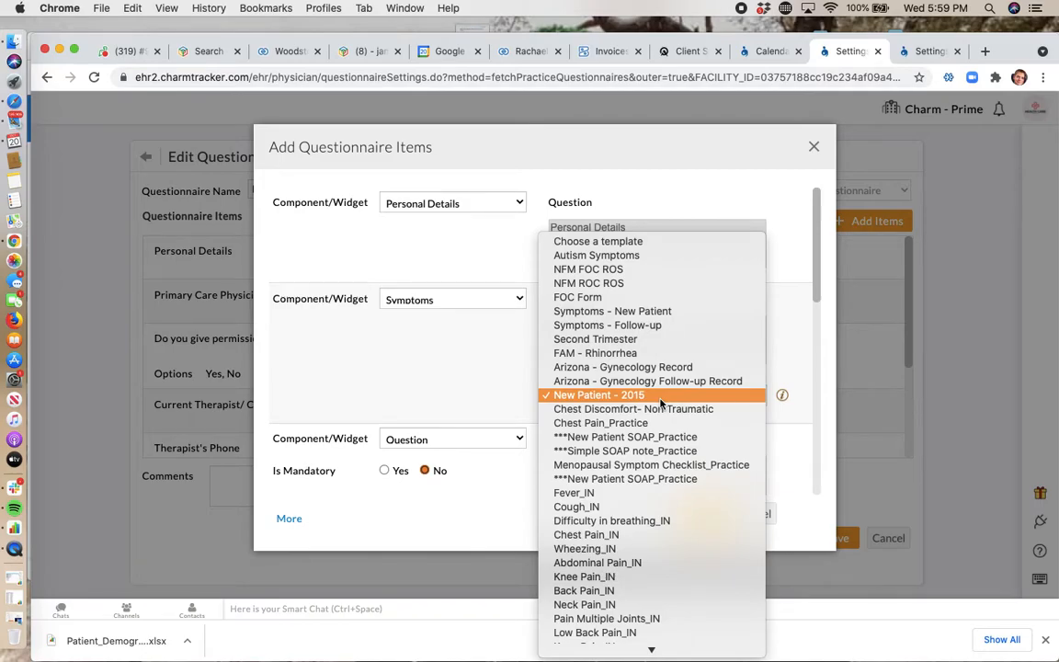
pyautogui.moveTo(630, 660)
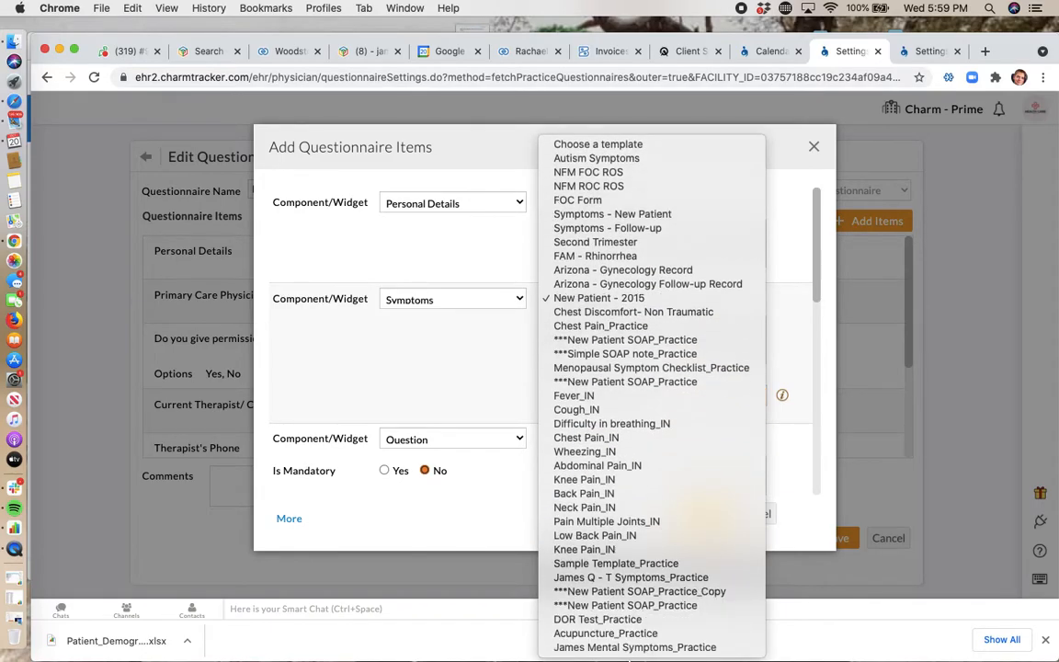
pyautogui.click(612, 577)
pyautogui.scroll(-1, 650, 328)
pyautogui.scroll(-1, 650, 328)
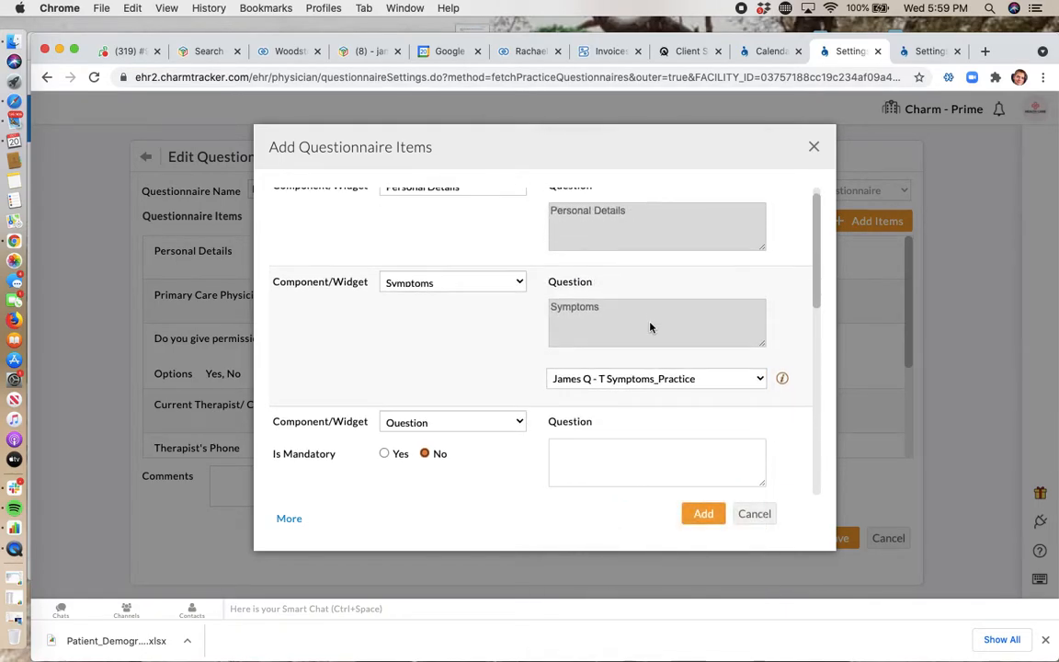
pyautogui.scroll(1, 650, 327)
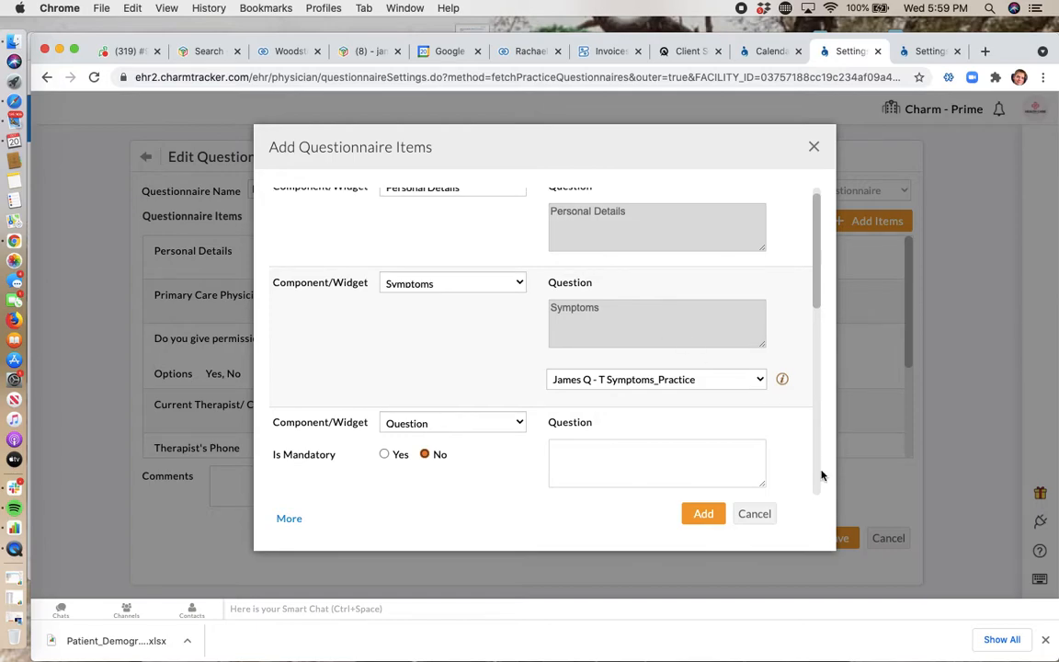
pyautogui.click(752, 513)
# Step: Open the intake form's existing Symptoms item for editing, examine its template choices and cancel without changing it
pyautogui.scroll(-3, 454, 345)
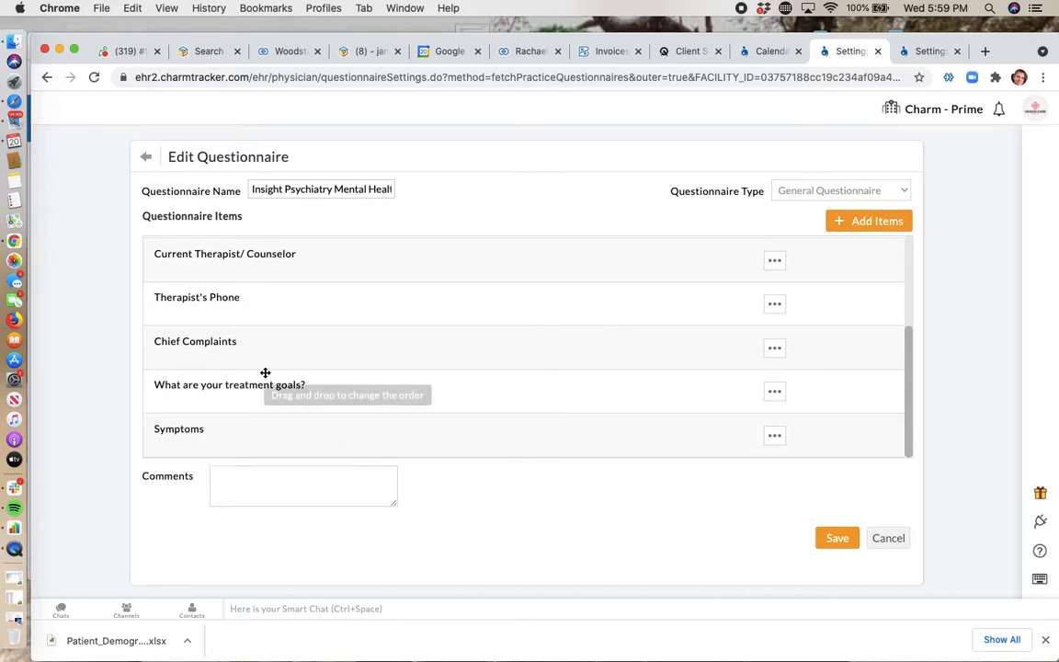
pyautogui.click(774, 436)
pyautogui.click(745, 475)
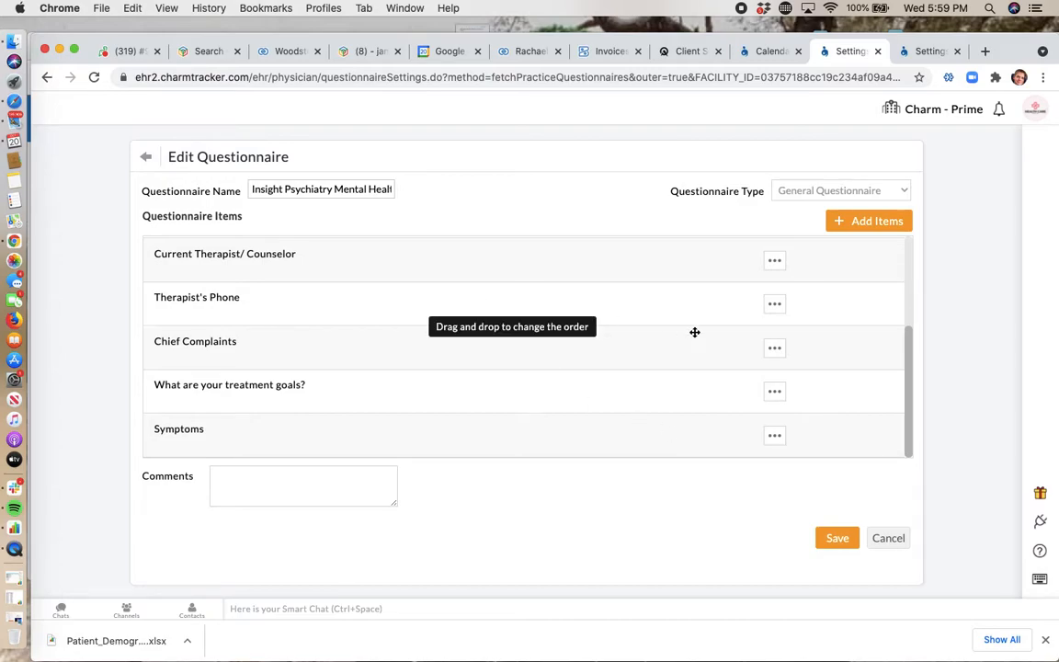
pyautogui.click(775, 438)
pyautogui.click(752, 476)
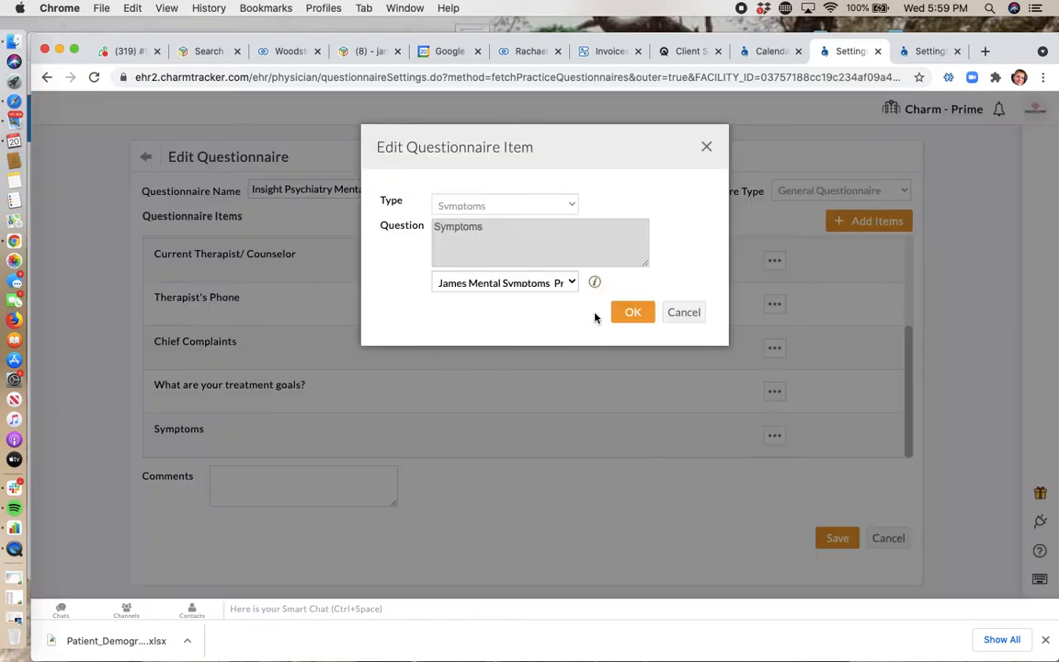
pyautogui.click(504, 284)
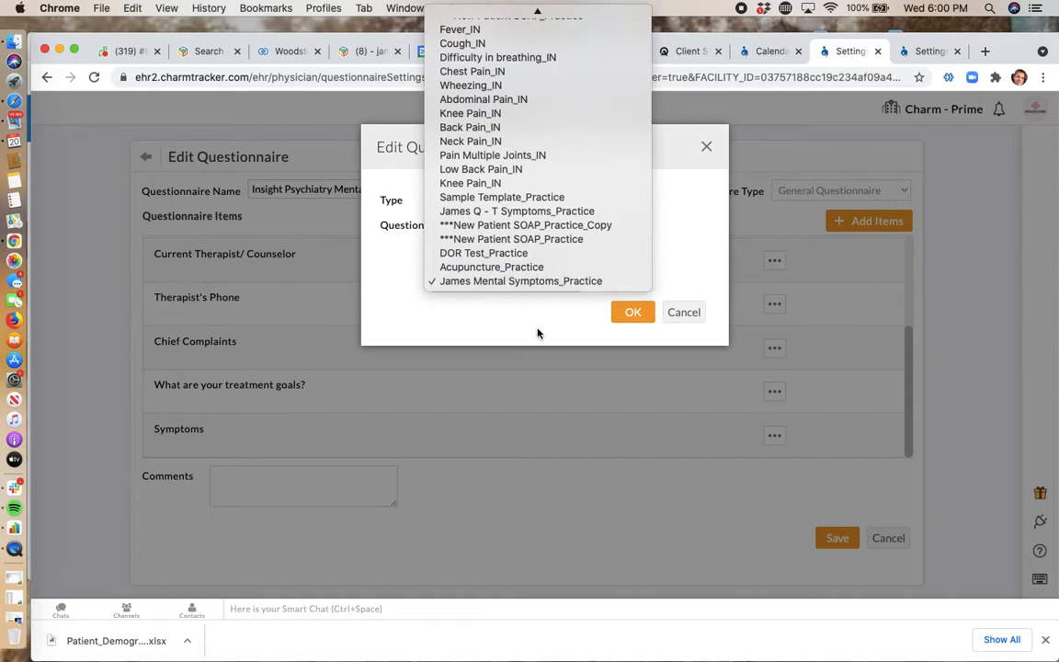
pyautogui.click(699, 315)
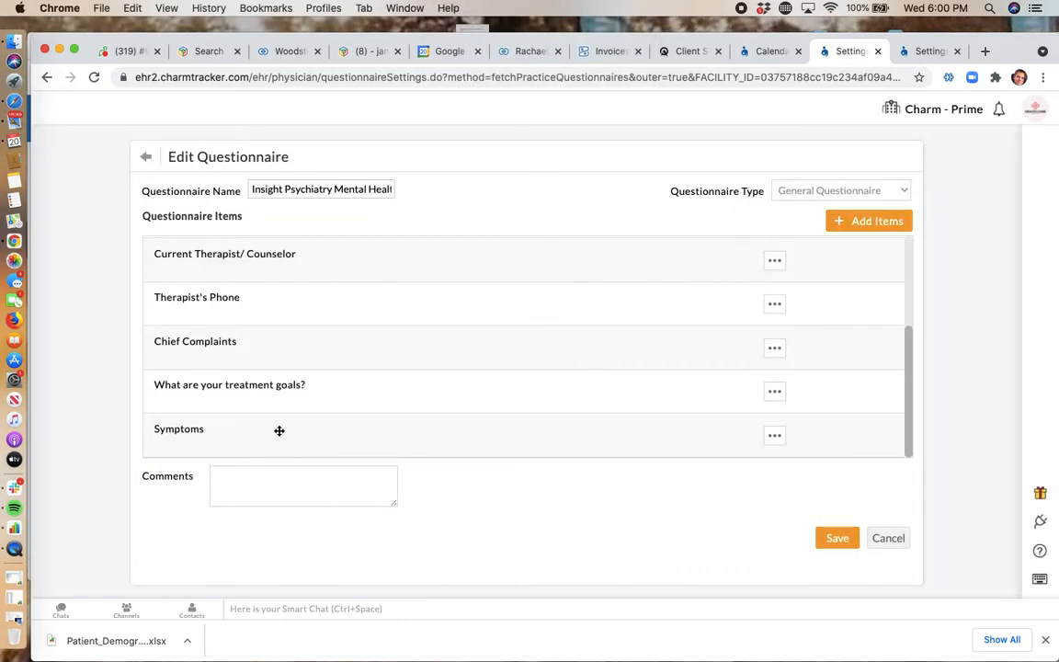
# Step: Search the Symptoms practice templates by the first name used in the custom template names, clearing and repeating the search
pyautogui.click(929, 55)
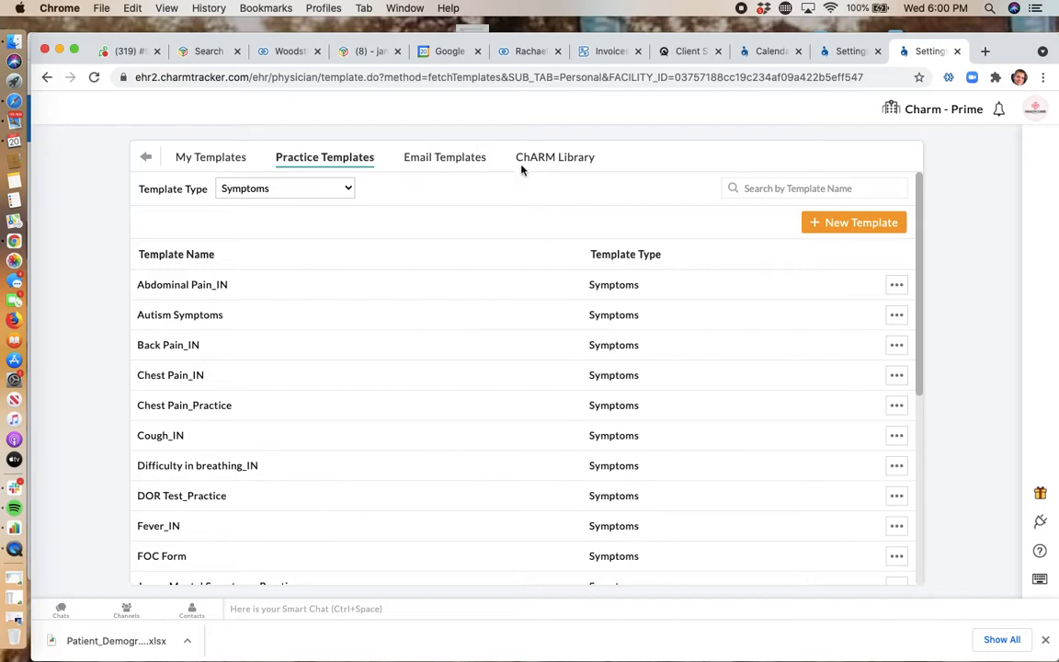
pyautogui.click(808, 187)
pyautogui.write('jame')
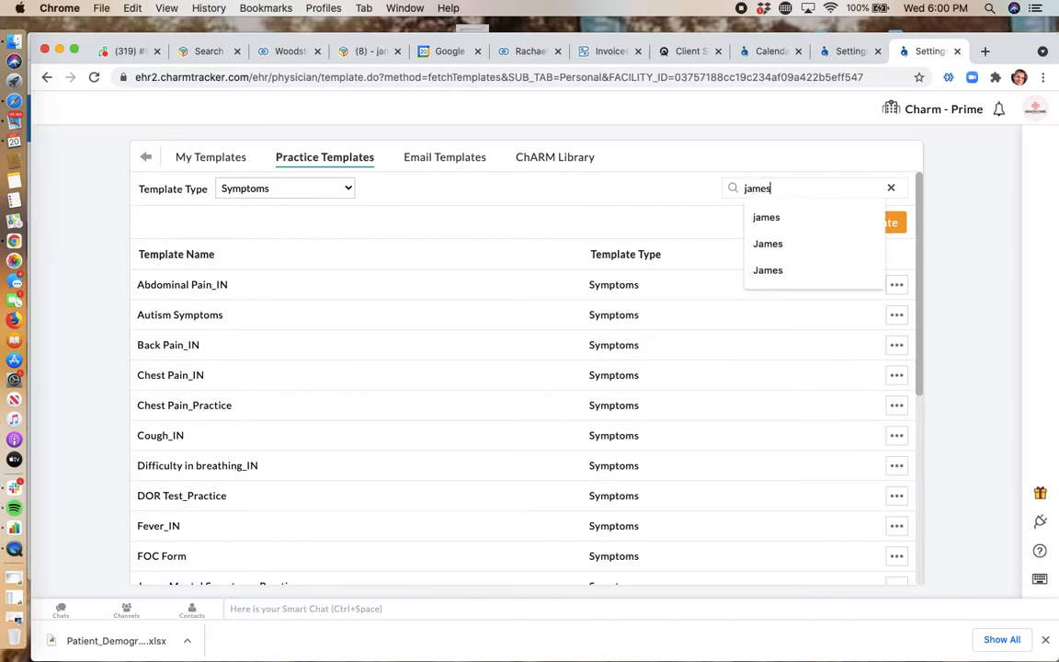
pyautogui.write('s')
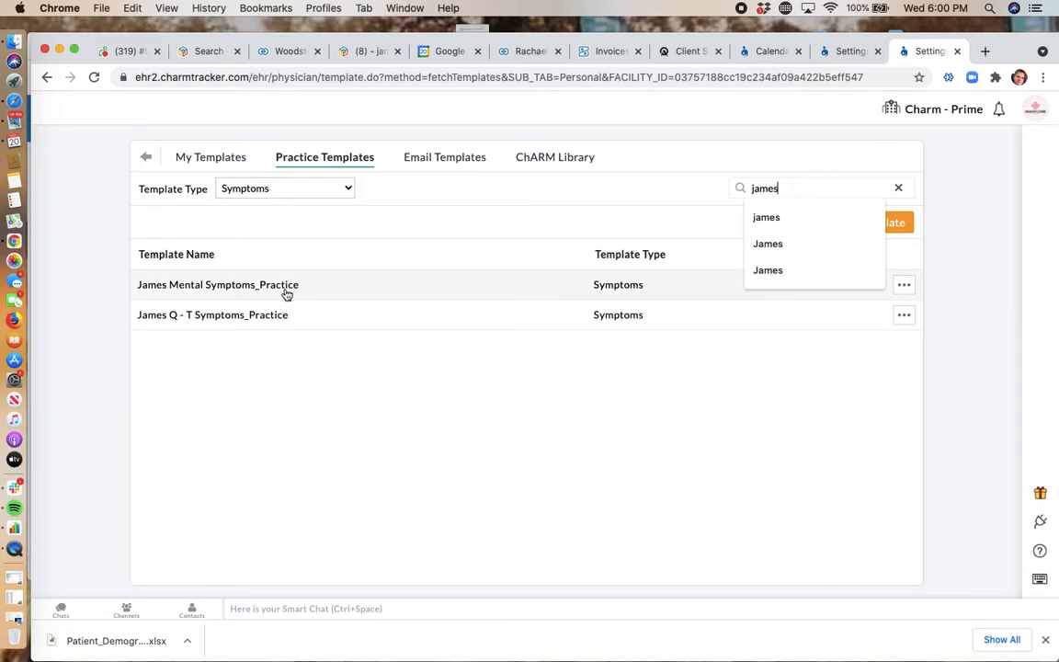
pyautogui.click(899, 188)
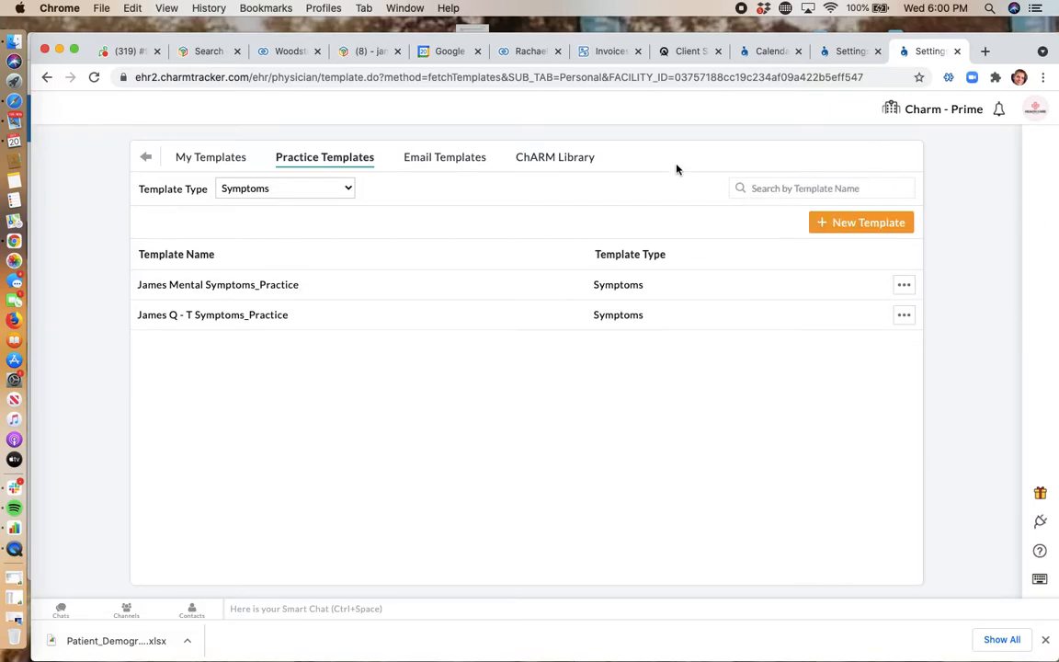
pyautogui.click(793, 189)
pyautogui.write('james')
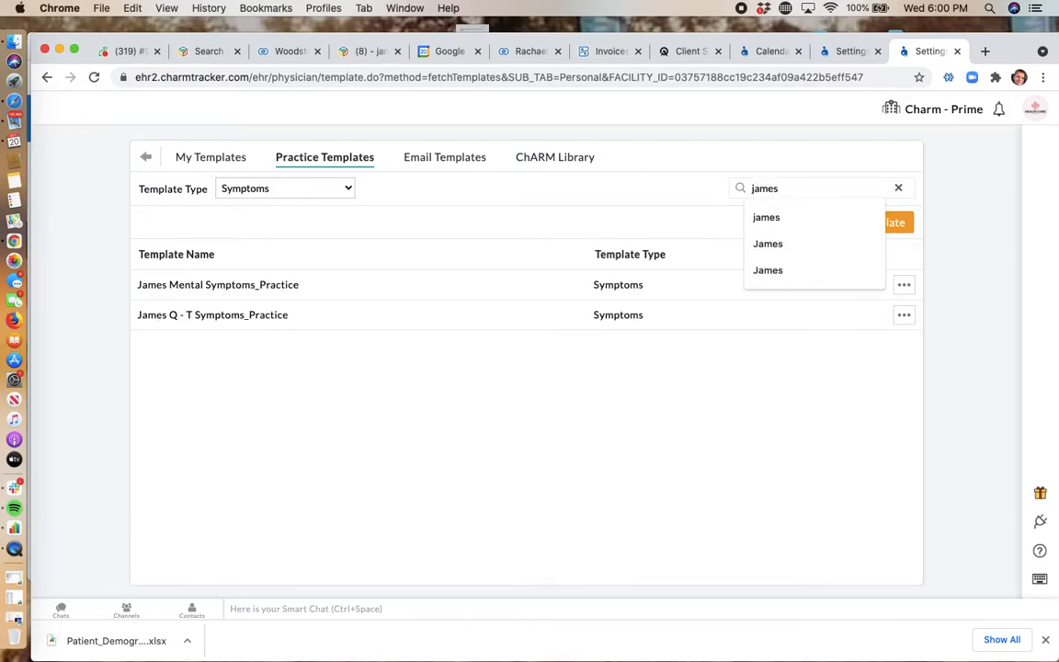
# Step: Open the Mental Symptoms_Practice template for editing, examine its symptoms checklist and suicide risk questions, and cancel without changing it
pyautogui.click(904, 287)
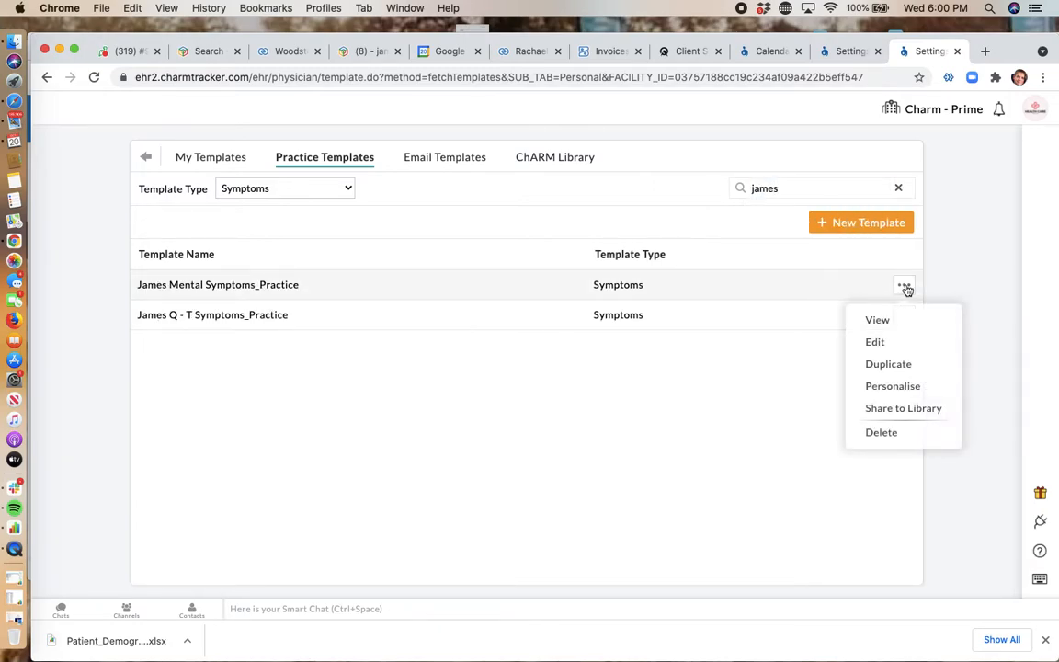
pyautogui.click(888, 343)
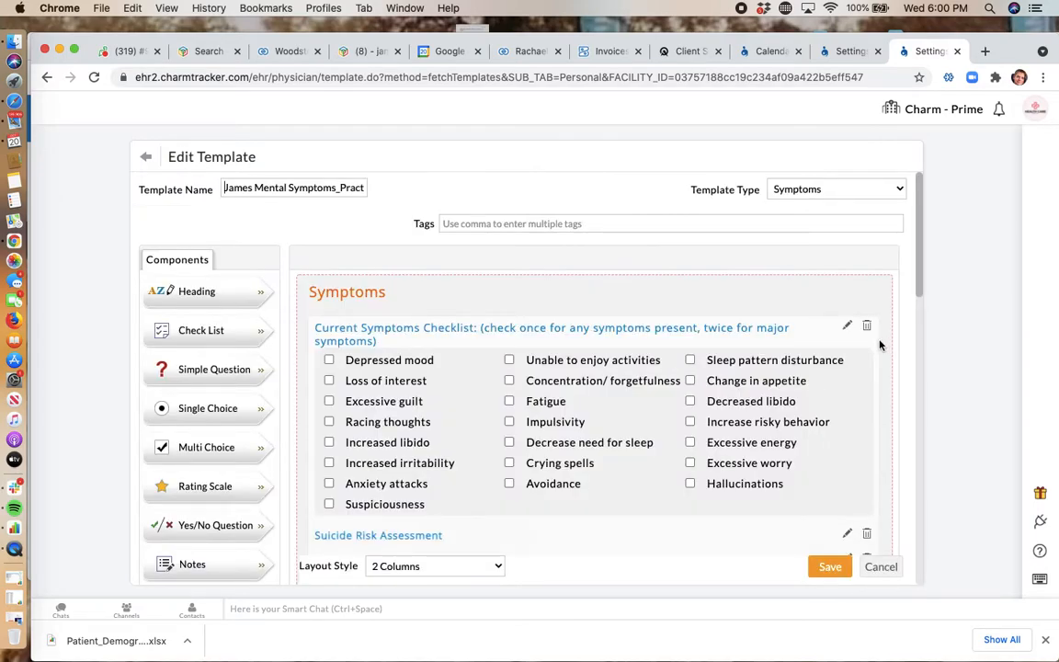
pyautogui.scroll(-1, 689, 416)
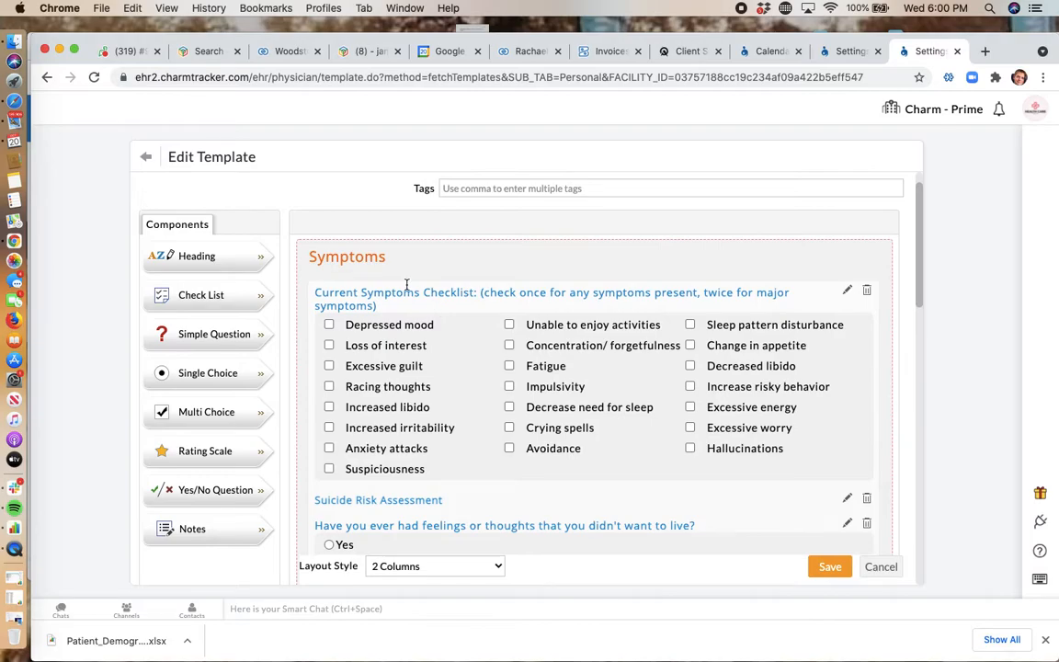
pyautogui.scroll(-2, 538, 400)
pyautogui.scroll(-2, 440, 443)
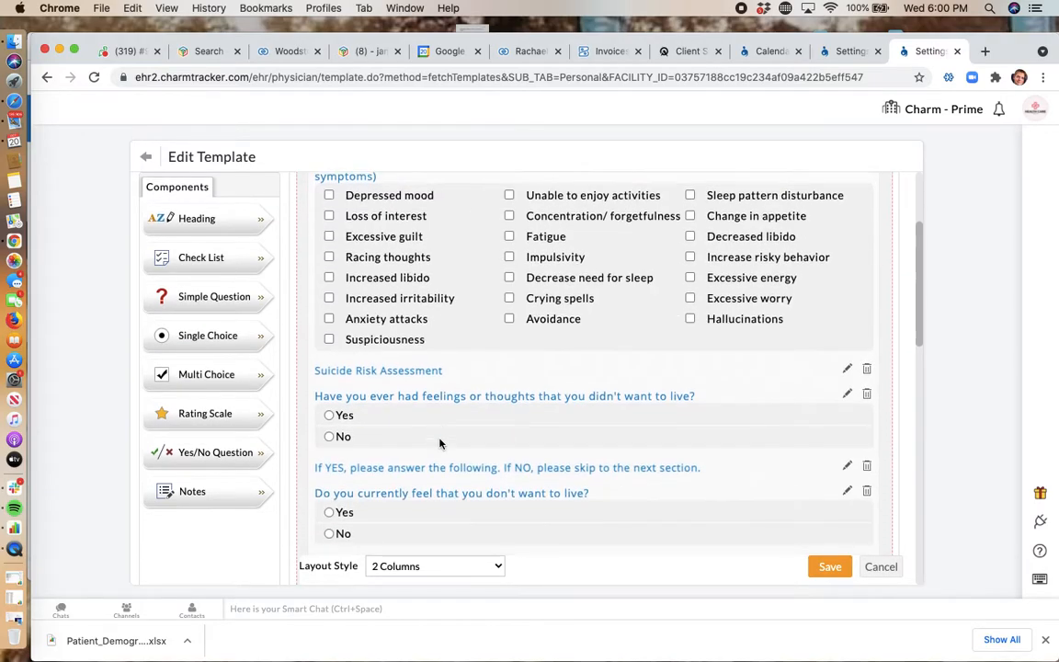
pyautogui.scroll(-4, 372, 541)
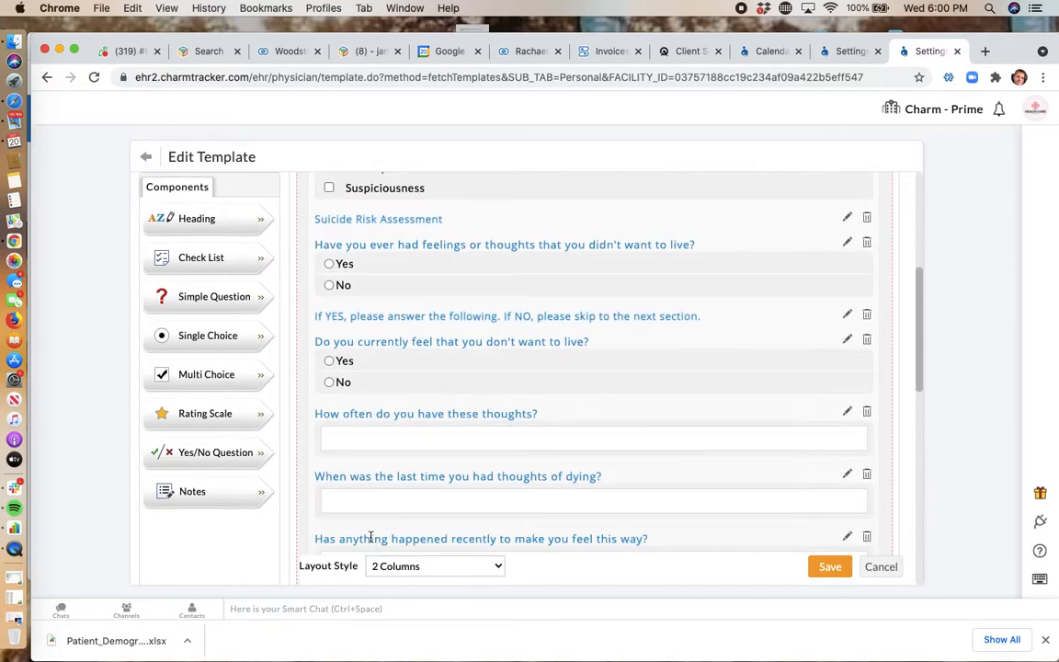
pyautogui.scroll(-3, 371, 538)
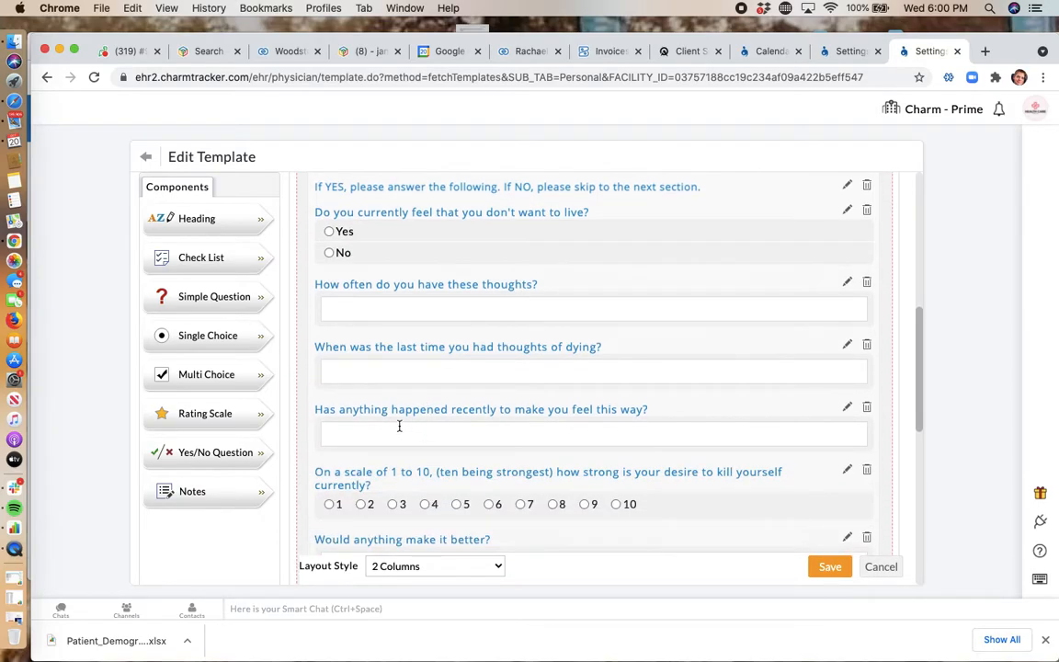
pyautogui.scroll(-7, 554, 472)
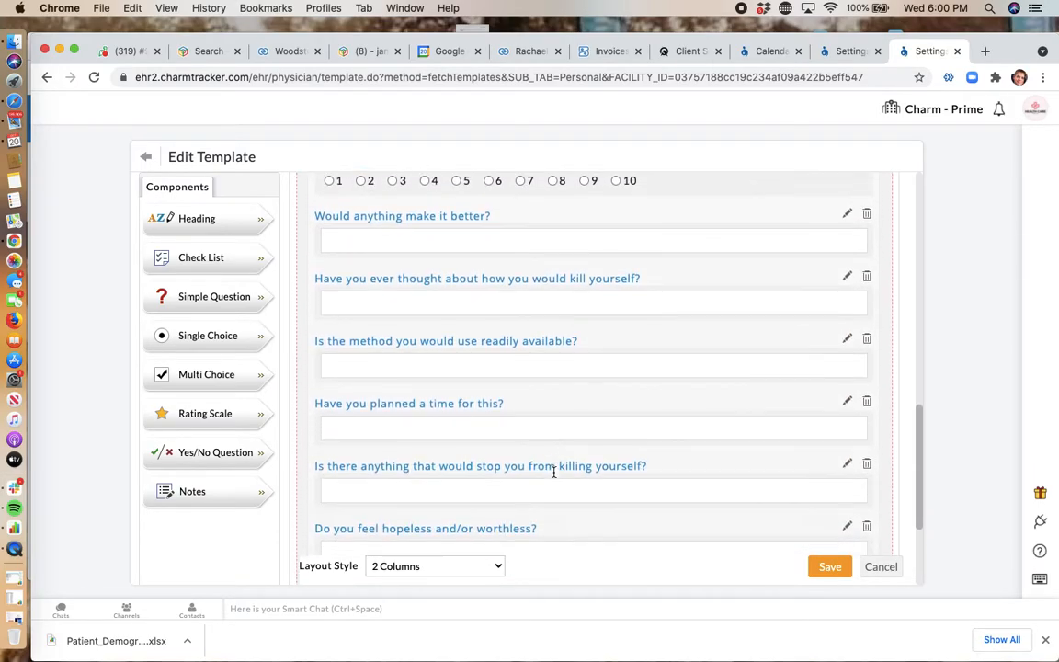
pyautogui.scroll(-2, 554, 475)
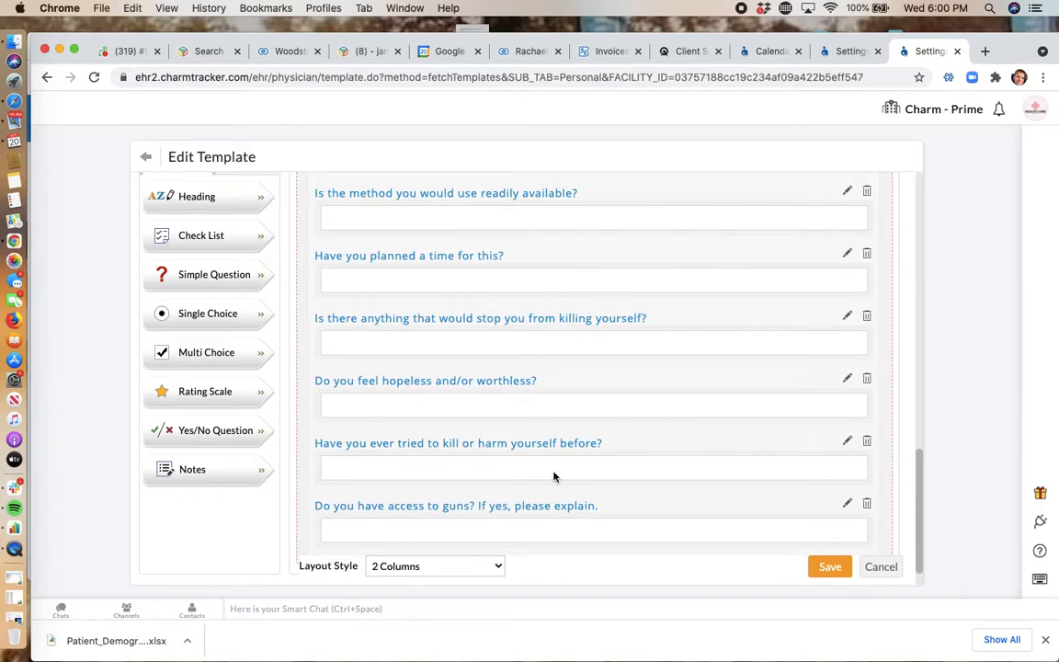
pyautogui.click(870, 567)
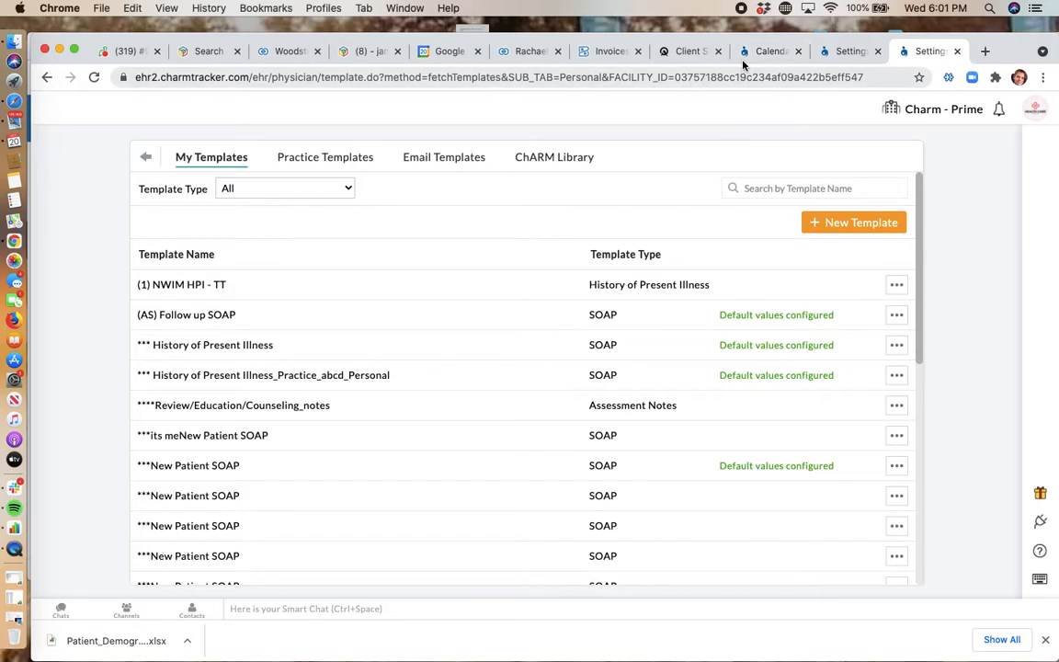
# Step: Check the questionnaires attached to the 05:30 pm appointment in the practice calendar and close the list
pyautogui.click(766, 51)
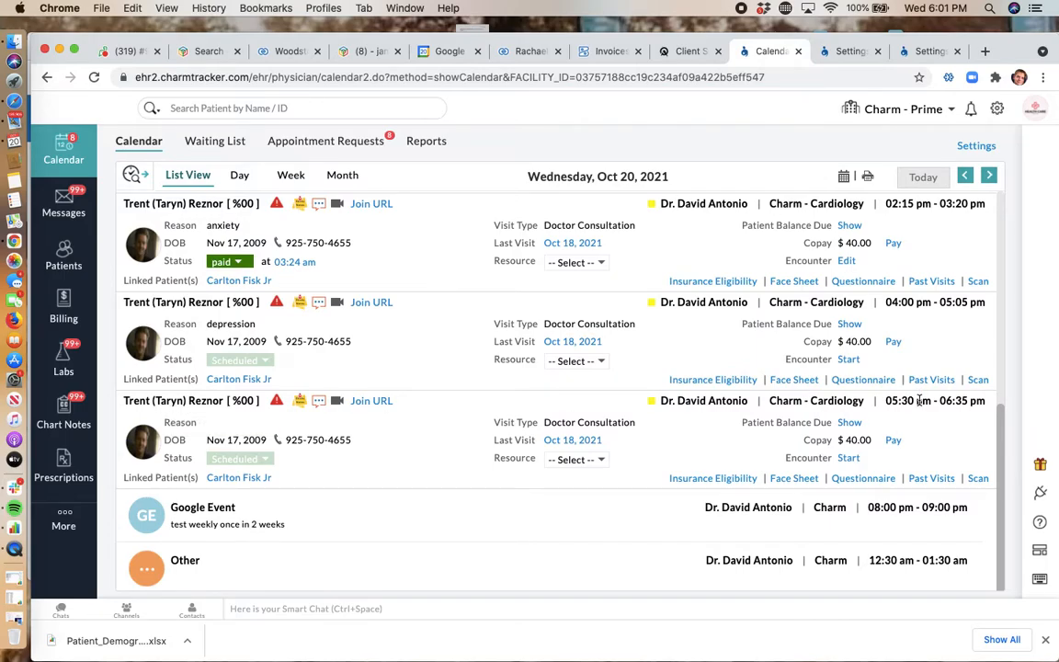
pyautogui.click(864, 479)
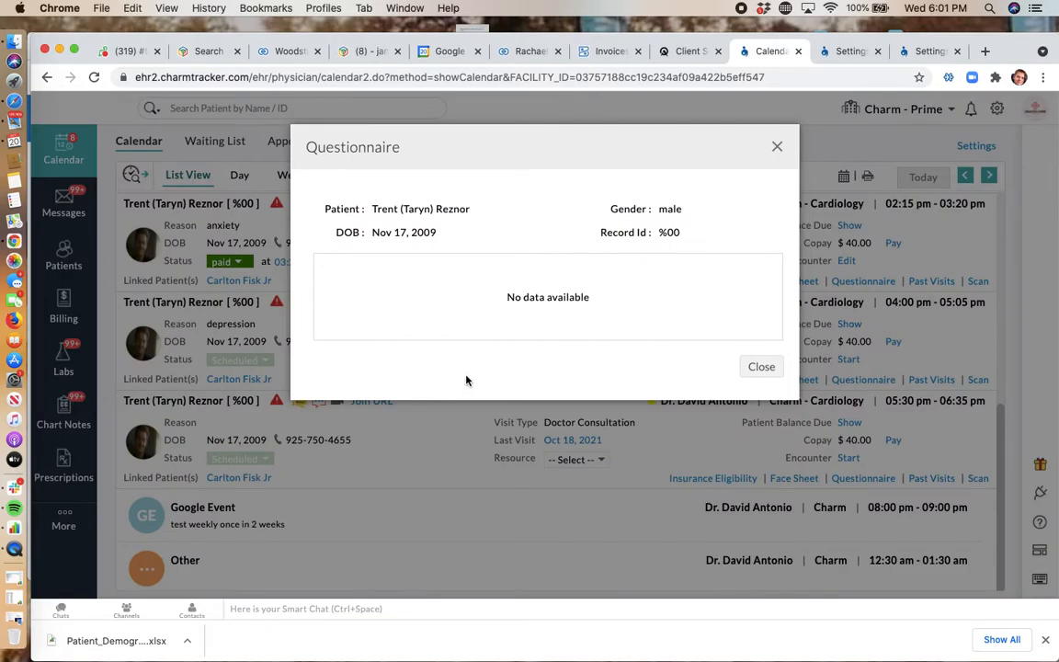
pyautogui.click(763, 368)
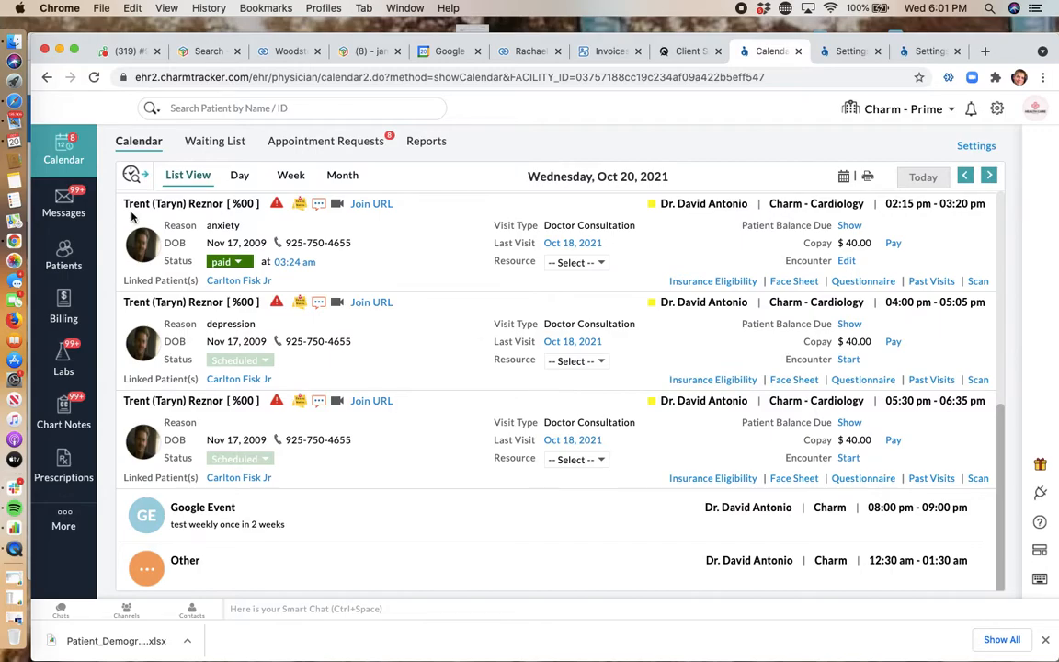
# Step: Switch to the patient portal in Safari and open the Insight Psychiatry Mental Health Intake Form from the Oct 20, 2021 appointments
pyautogui.click(13, 109)
pyautogui.moveTo(182, 34)
pyautogui.mouseDown()
pyautogui.moveTo(228, 37)
pyautogui.moveTo(183, 27)
pyautogui.mouseUp()
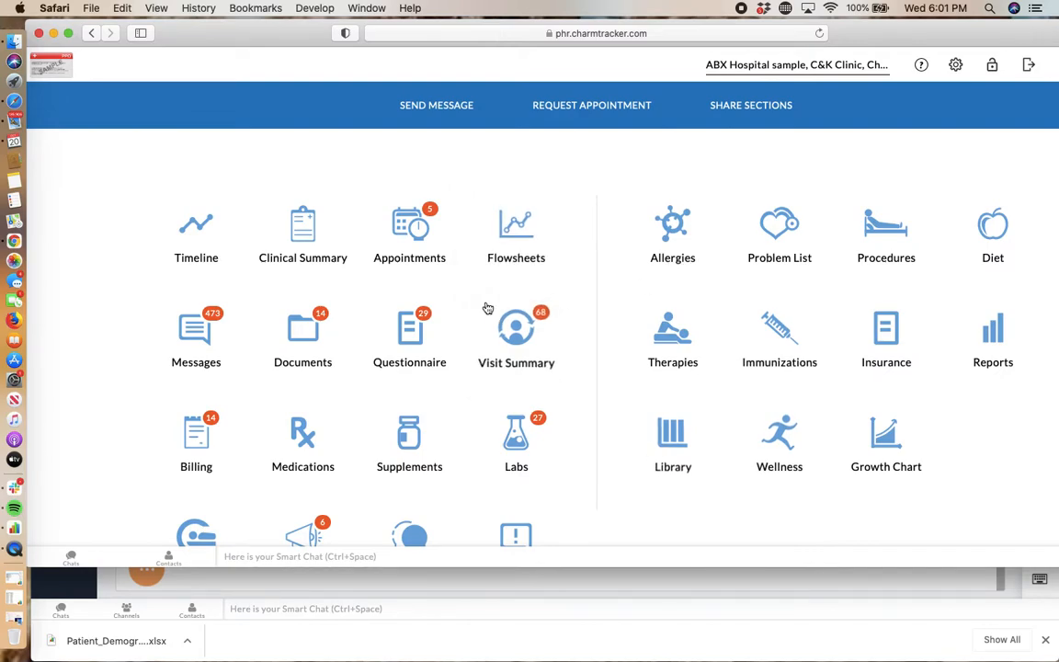
pyautogui.click(407, 236)
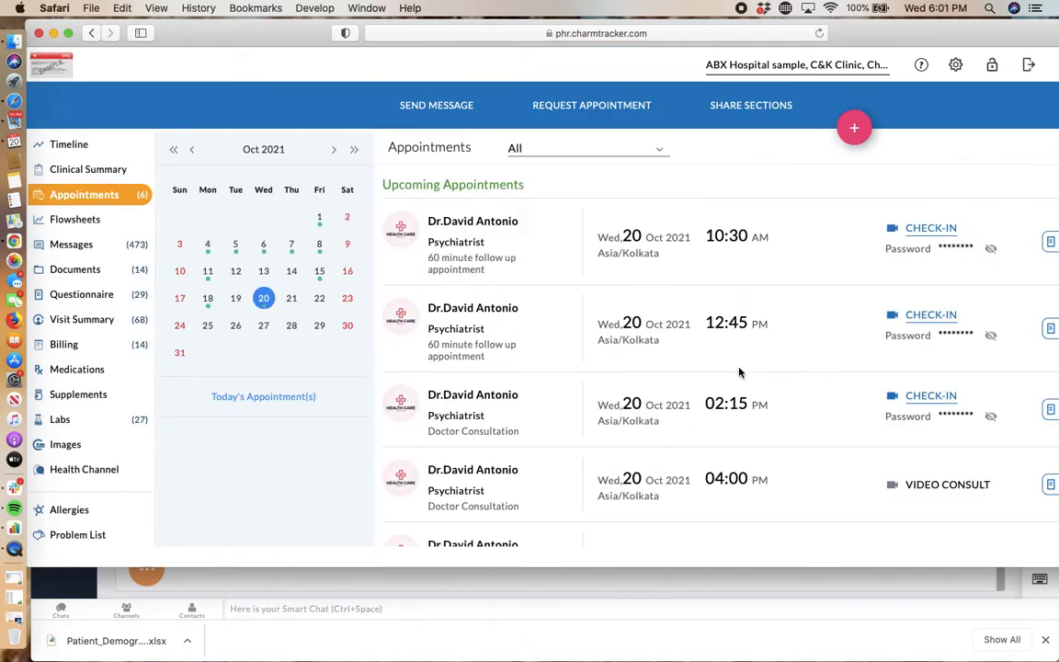
pyautogui.scroll(-3, 739, 372)
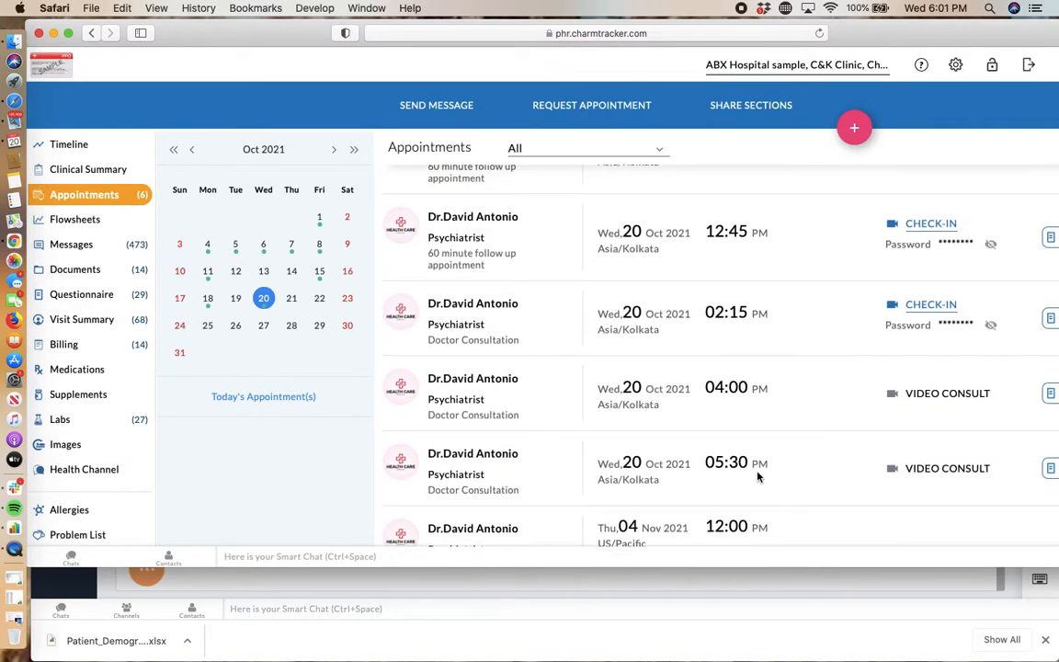
pyautogui.scroll(-1, 665, 478)
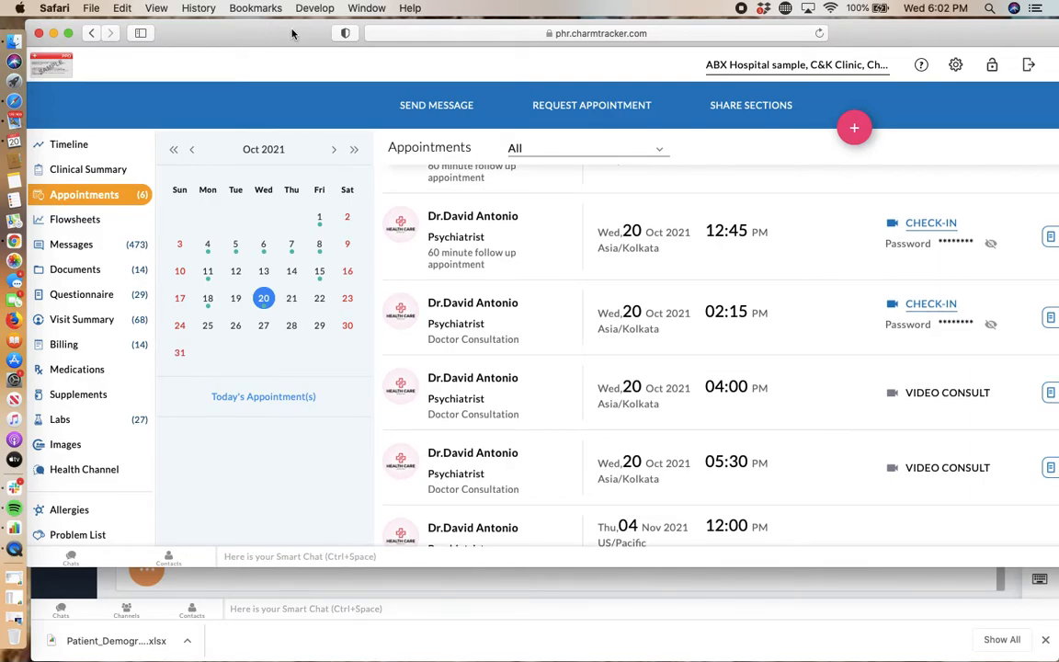
pyautogui.moveTo(296, 33); pyautogui.dragTo(206, 34)
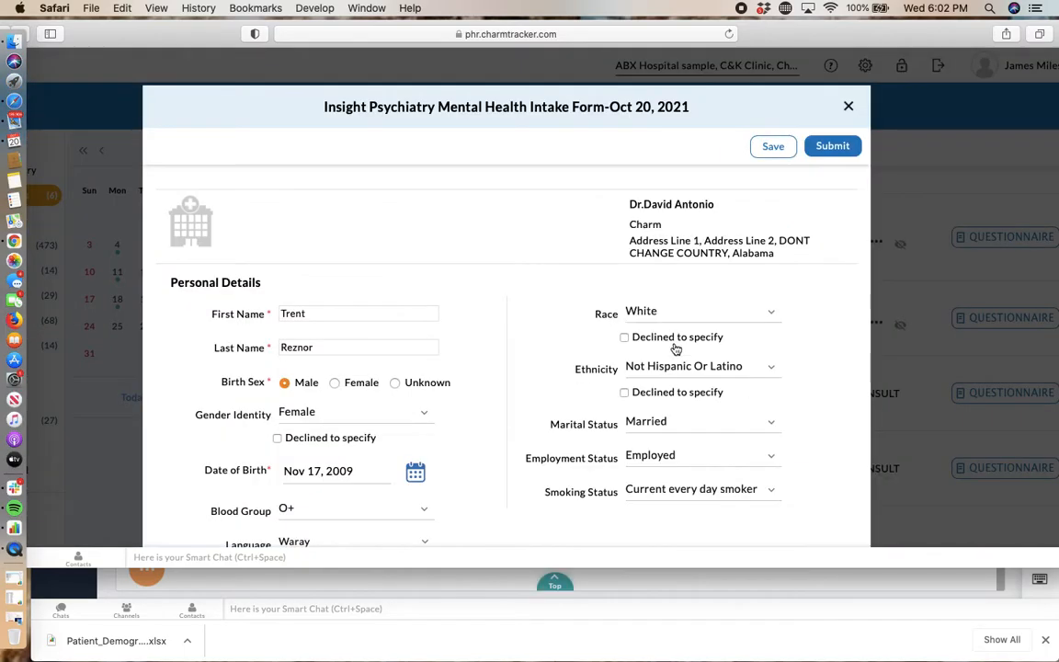
pyautogui.moveTo(278, 111); pyautogui.dragTo(292, 87)
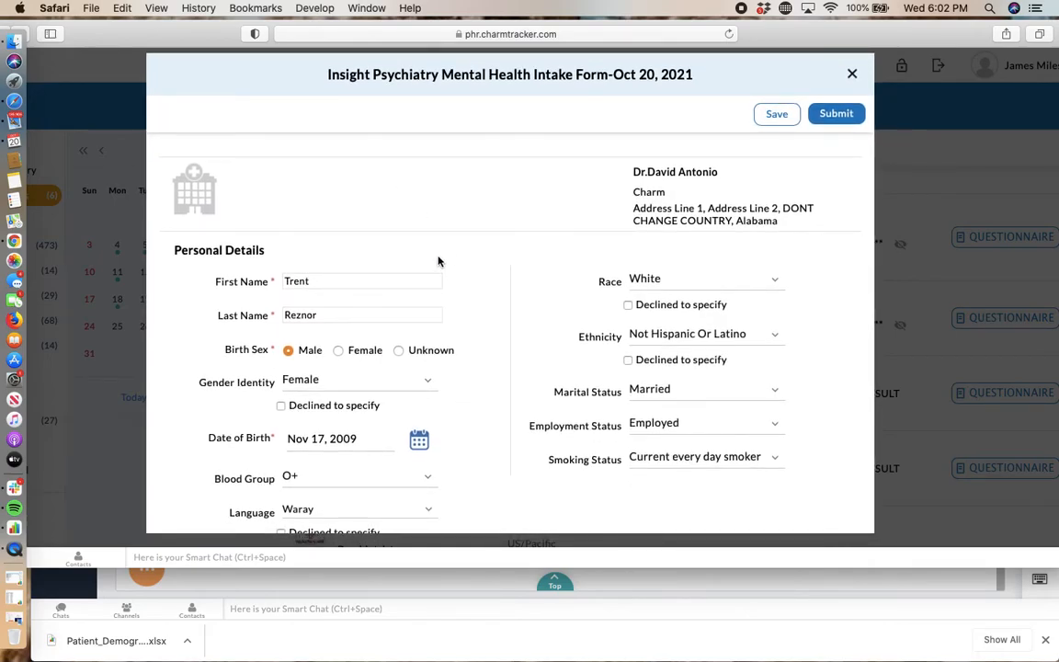
# Step: Examine the intake form from the personal details through the treatment goals to the Current Symptoms Checklist
pyautogui.scroll(-2, 436, 264)
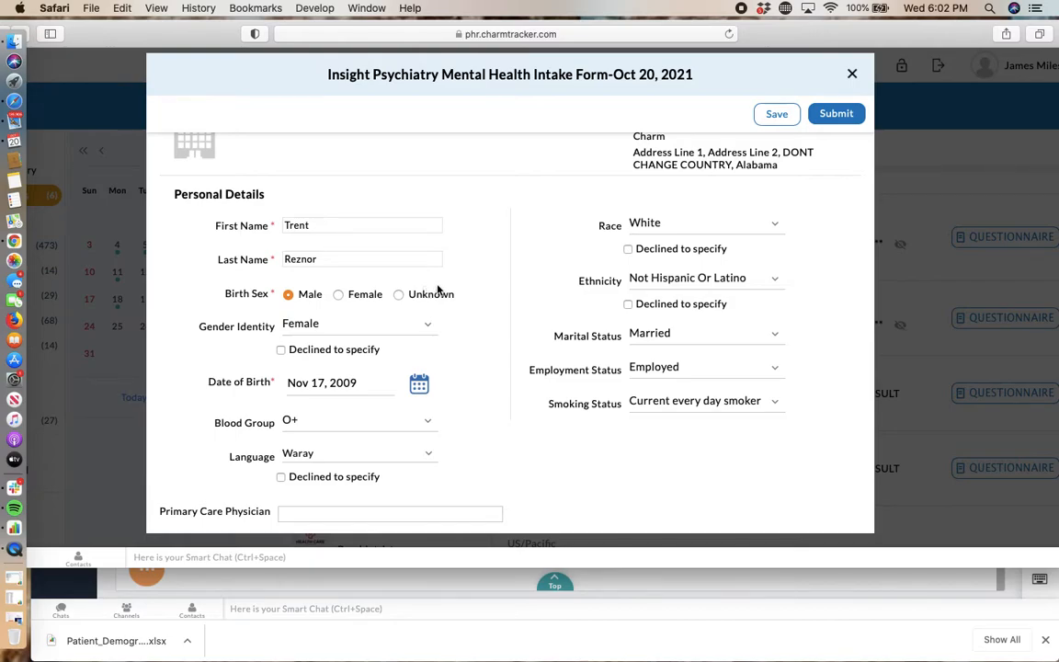
pyautogui.scroll(-5, 438, 290)
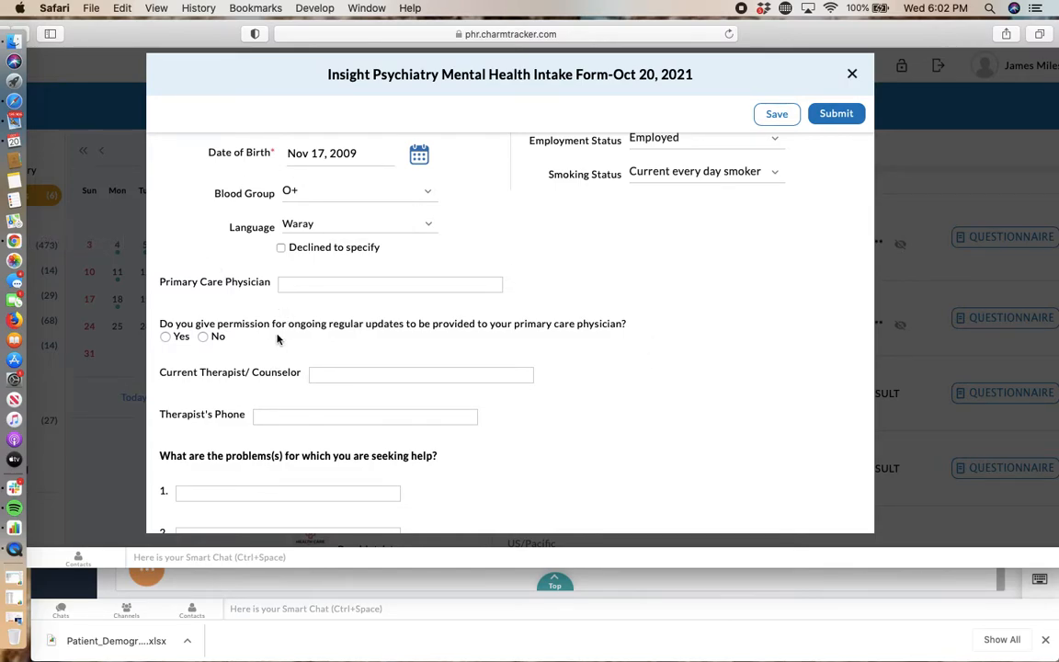
pyautogui.scroll(-5, 278, 339)
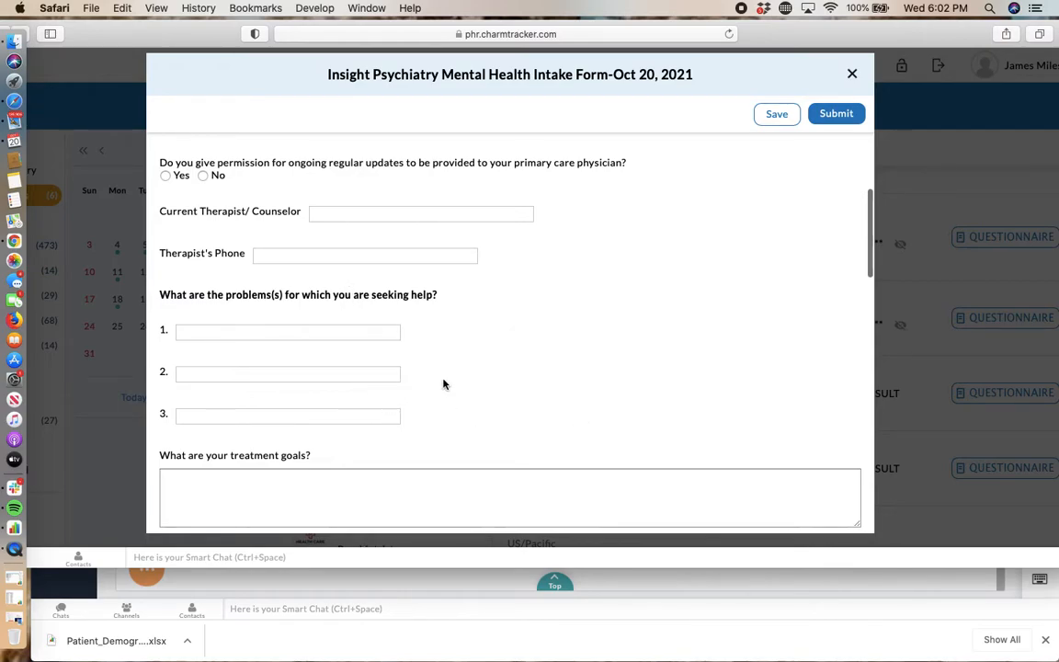
pyautogui.scroll(-1, 439, 339)
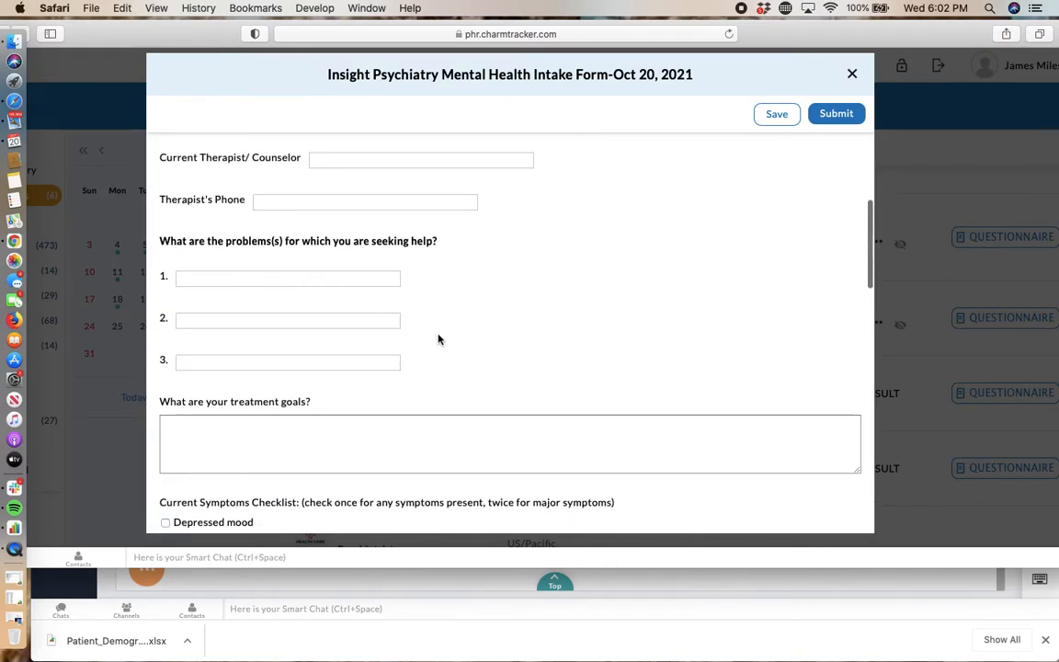
pyautogui.scroll(-1, 386, 386)
pyautogui.scroll(-4, 447, 410)
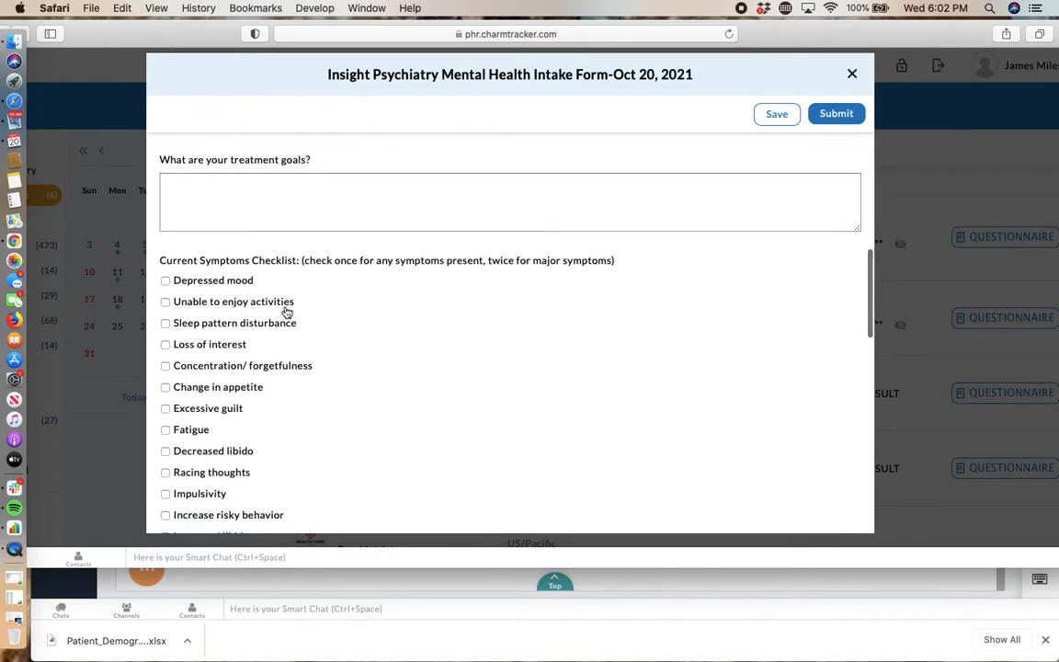
pyautogui.scroll(5, 307, 347)
pyautogui.scroll(10, 307, 348)
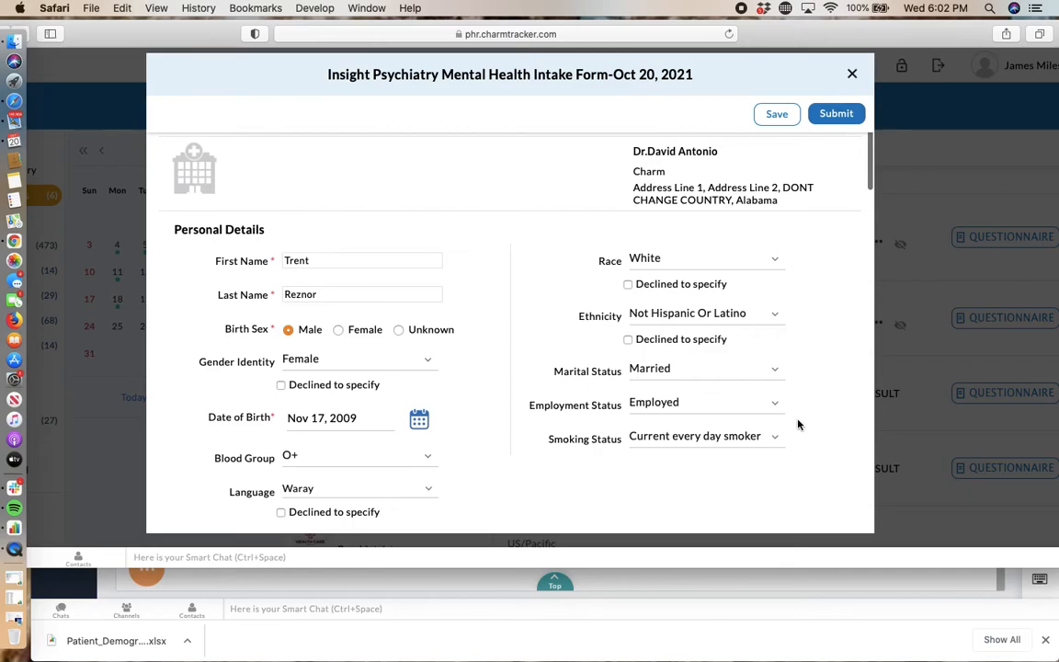
# Step: Set the Blood Group in the intake form's personal details to B+
pyautogui.scroll(-2, 799, 424)
pyautogui.click(290, 373)
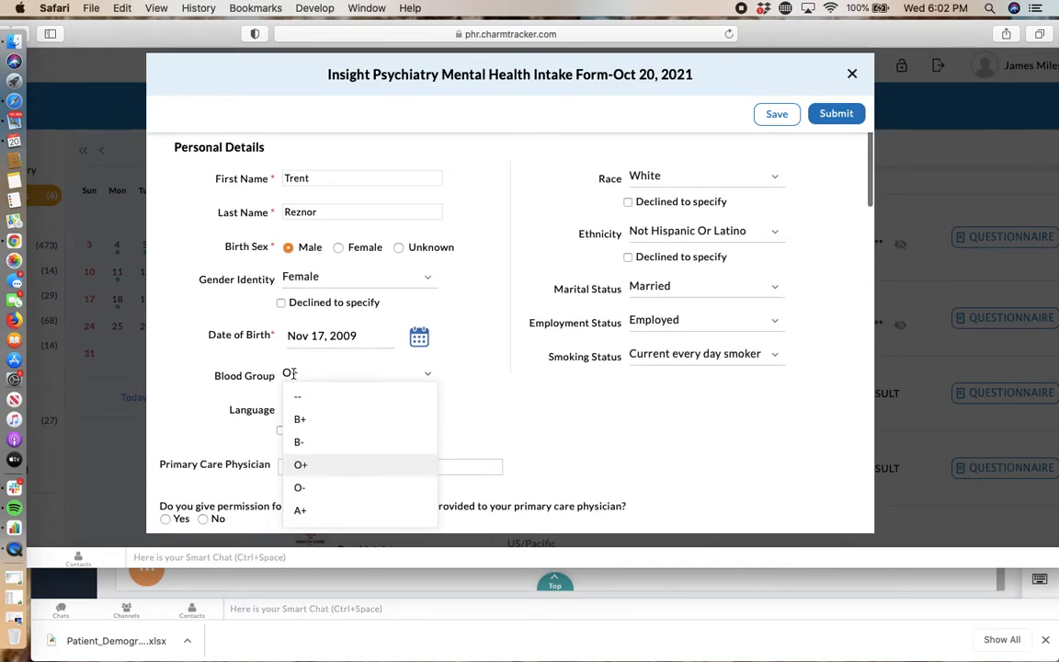
pyautogui.click(324, 419)
# Step: Try to change the Language in the personal details to English by filtering the language choices with "engl"
pyautogui.scroll(-2, 531, 448)
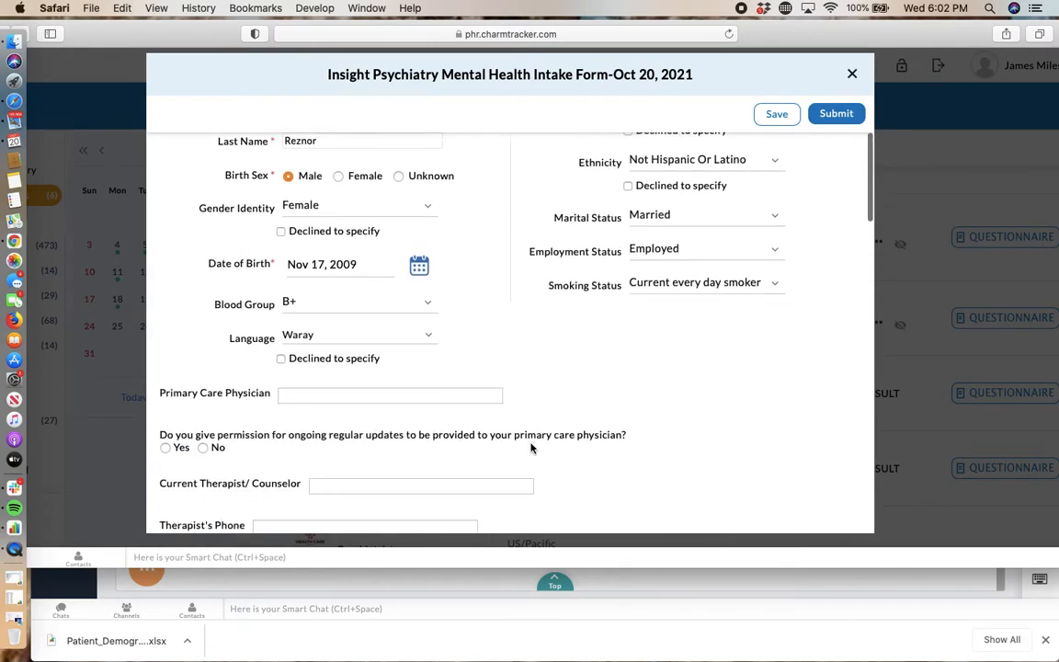
pyautogui.click(327, 327)
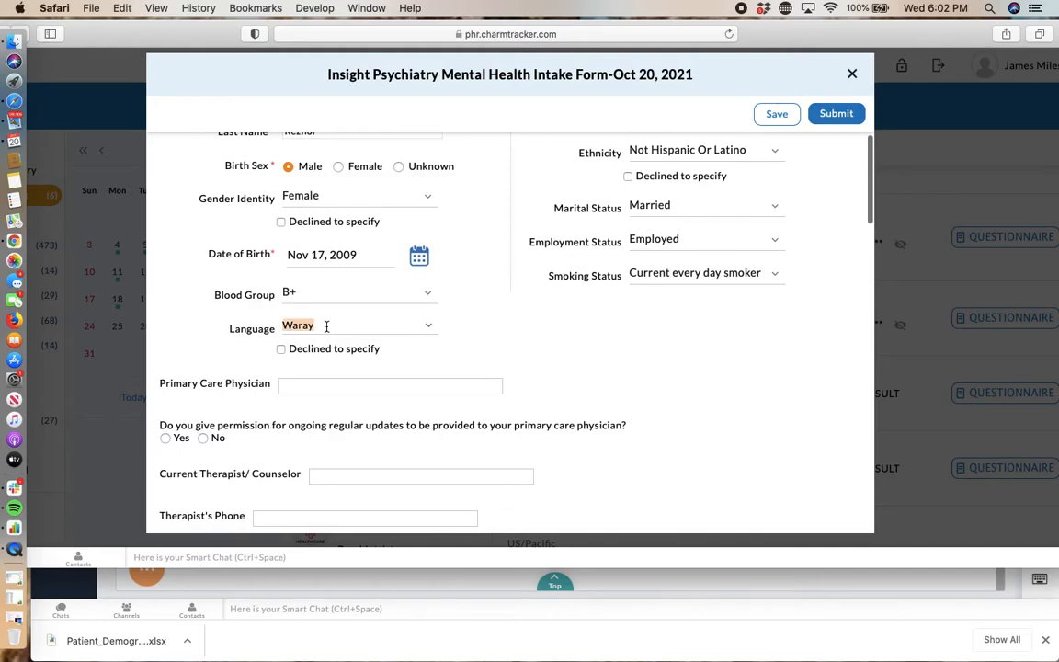
pyautogui.click(428, 328)
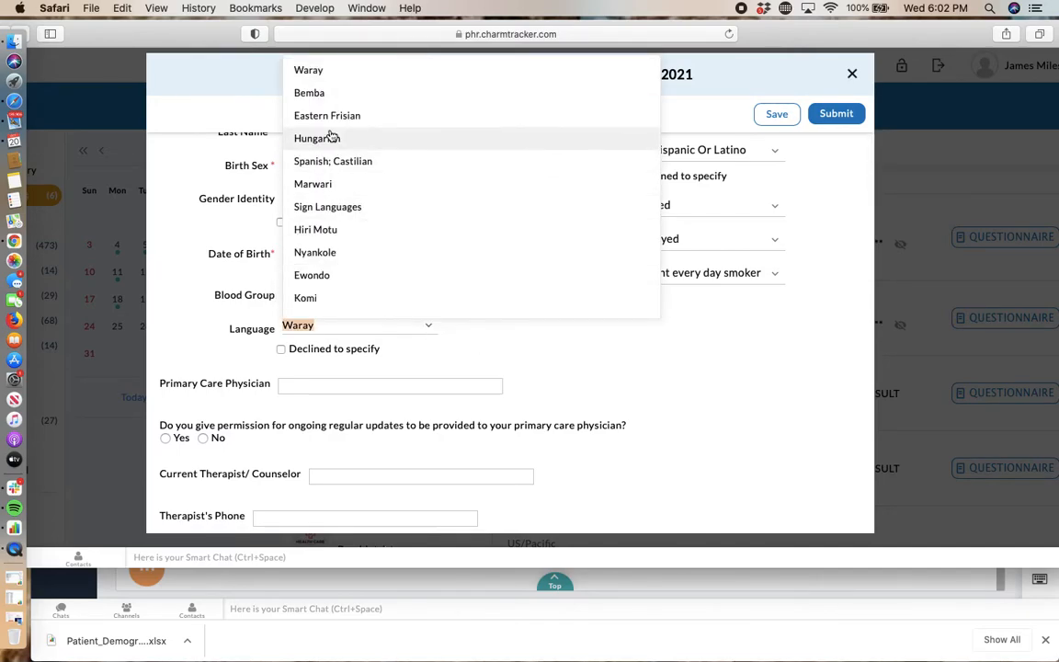
pyautogui.scroll(-5, 357, 253)
pyautogui.write('engl')
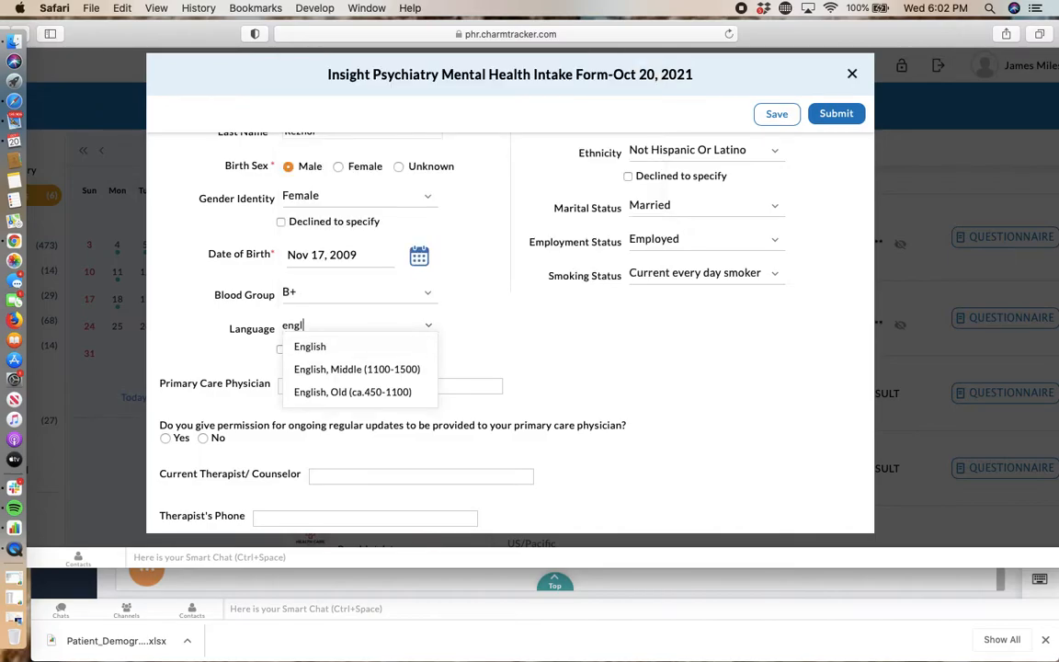
pyautogui.click(325, 350)
pyautogui.click(544, 345)
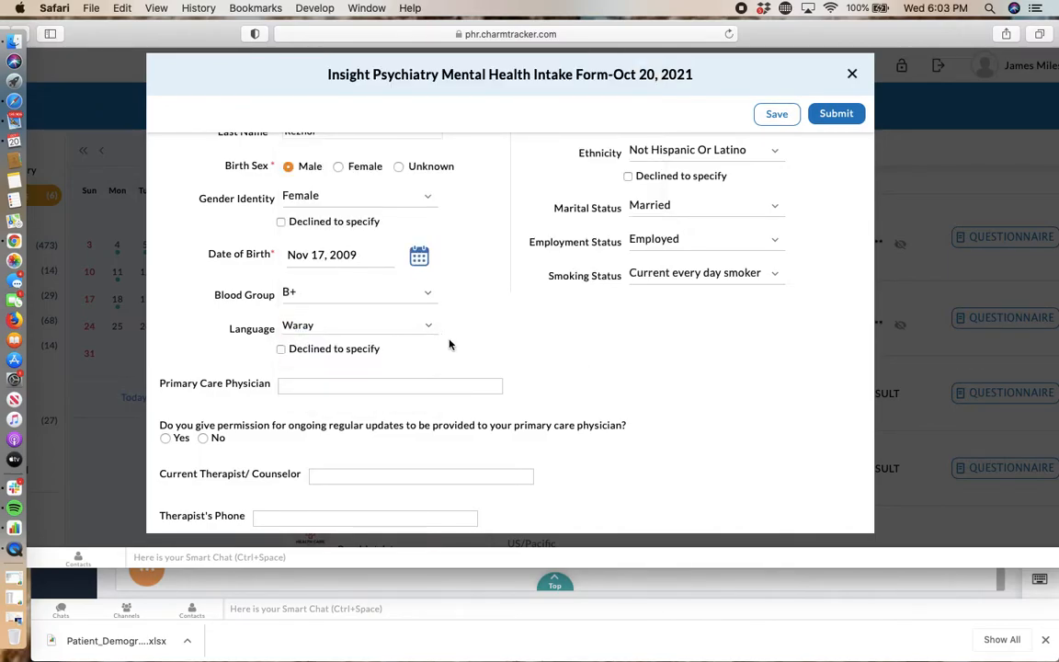
# Step: Set the Language in the personal details to English, filtering the choices with "en"
pyautogui.click(422, 327)
pyautogui.write('en')
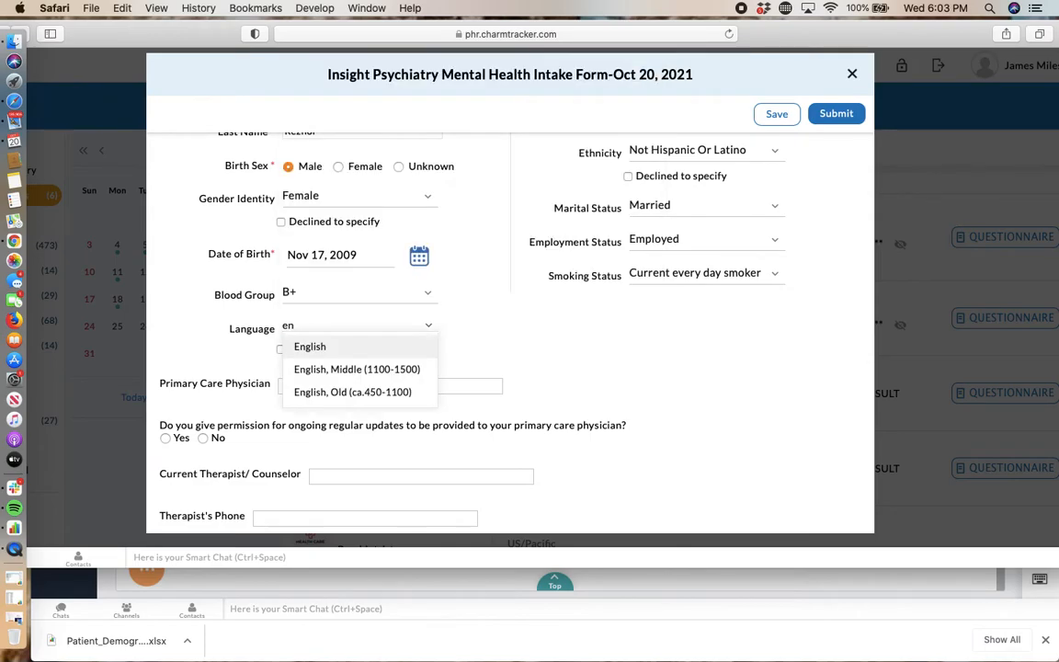
pyautogui.click(366, 347)
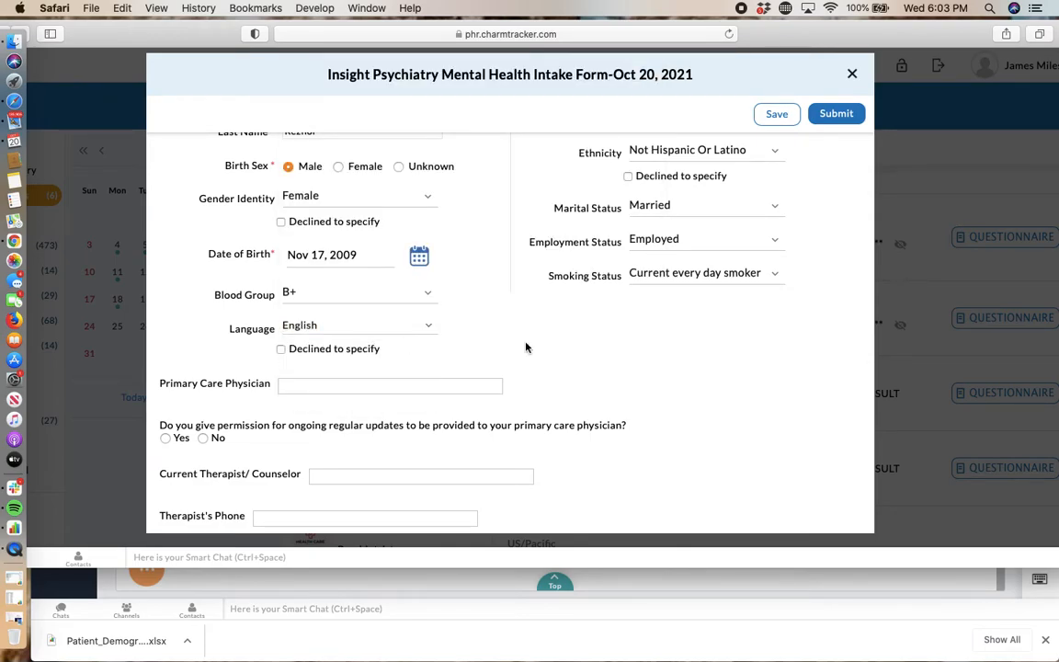
# Step: Answer No to sending updates to the primary care physician and enter N/a as the Primary Care Physician
pyautogui.scroll(-3, 461, 336)
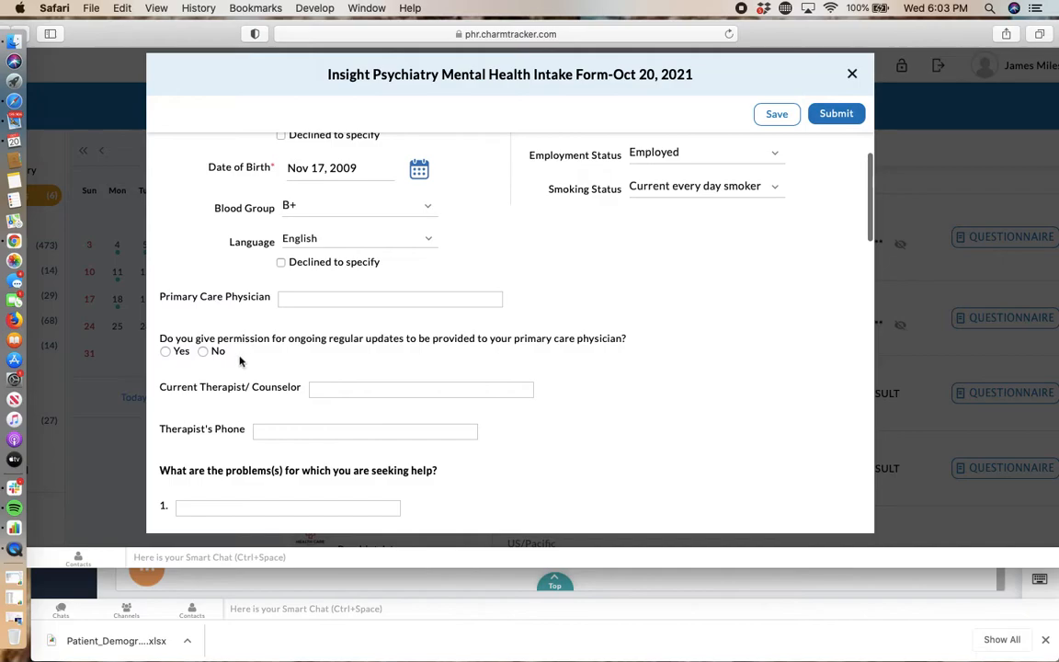
pyautogui.click(203, 351)
pyautogui.write('N/a')
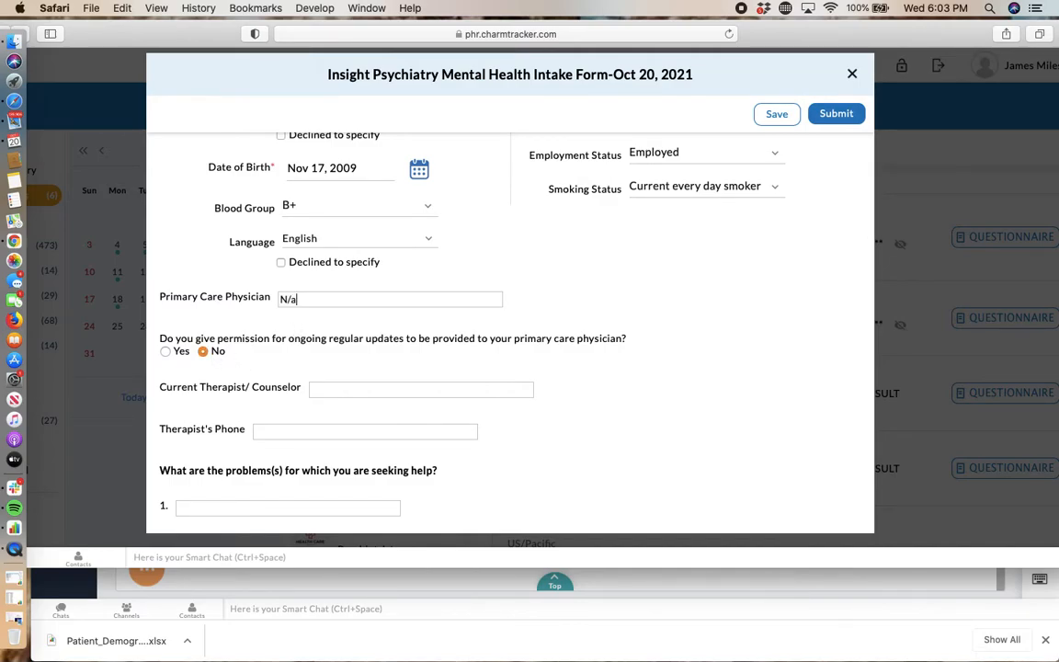
# Step: Enter n/a as the Current Therapist/Counselor and na as the Therapist's Phone
pyautogui.scroll(-3, 366, 324)
pyautogui.click(355, 294)
pyautogui.write('n')
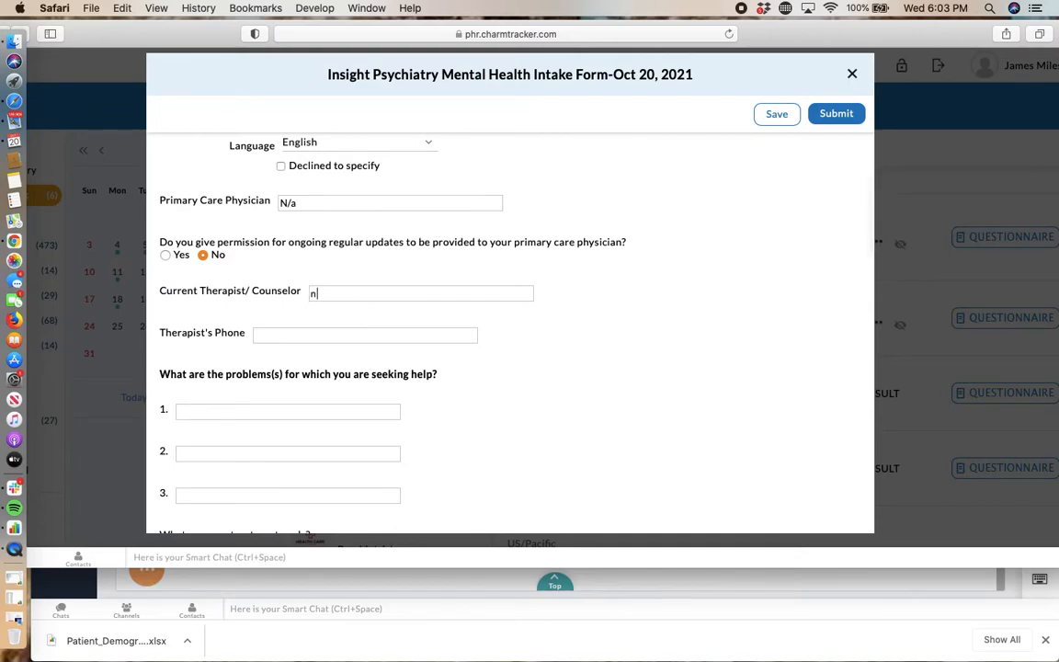
pyautogui.write('na')
# Step: List Anxiety and Depression as the first two problems for which help is sought
pyautogui.scroll(-2, 438, 342)
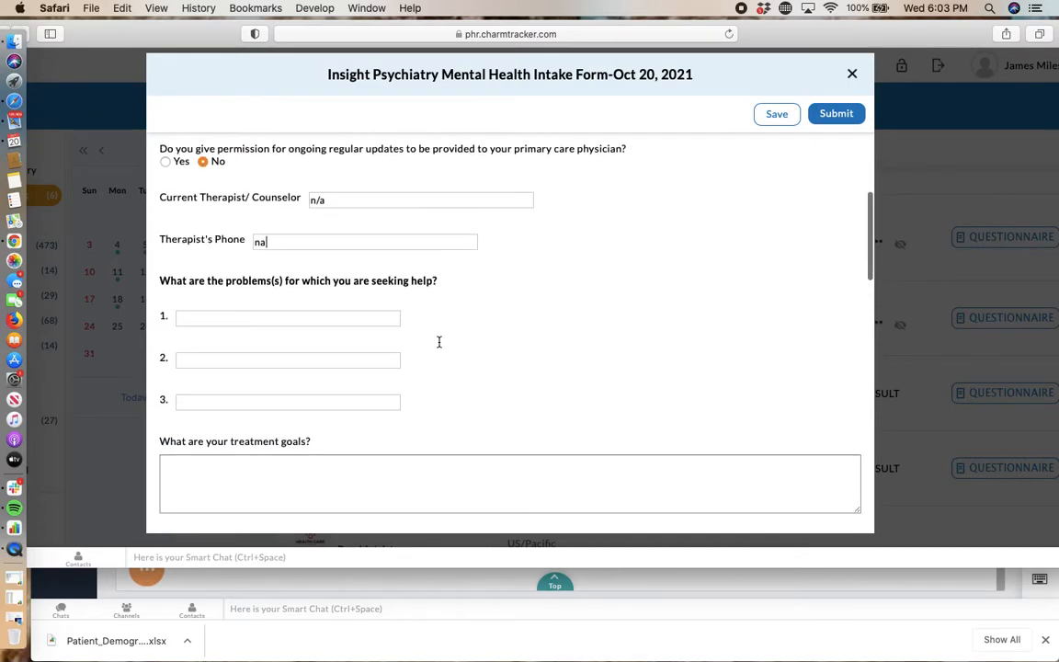
pyautogui.click(283, 321)
pyautogui.write('Anxi')
pyautogui.click(264, 359)
pyautogui.write('Depression')
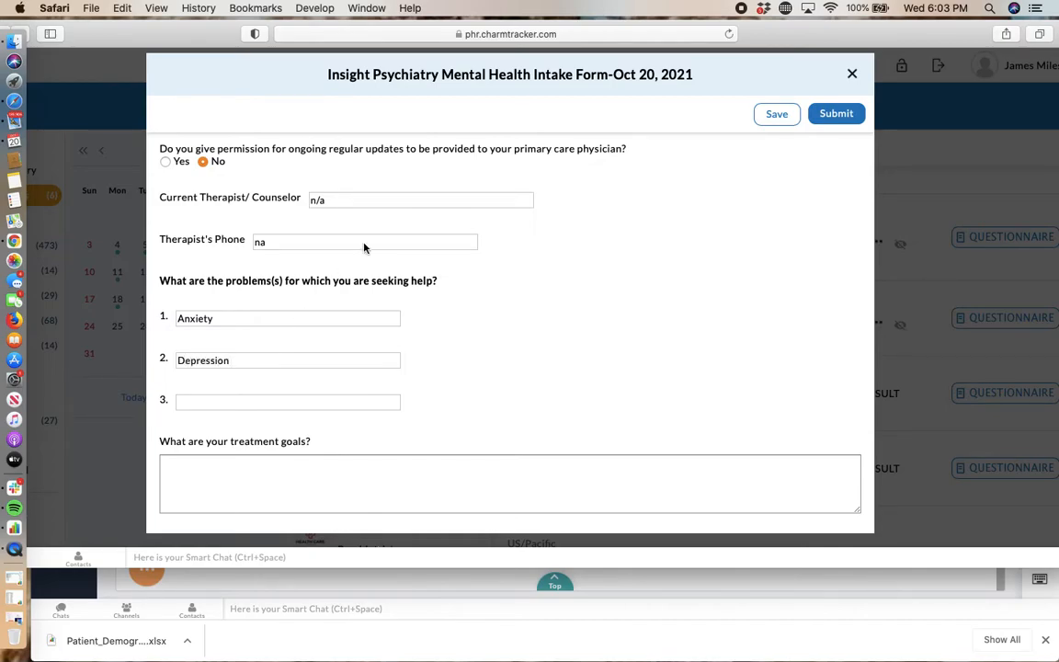
# Step: Enter "I wish to feel better" as the answer to the treatment goals question
pyautogui.scroll(-5, 372, 262)
pyautogui.click(253, 301)
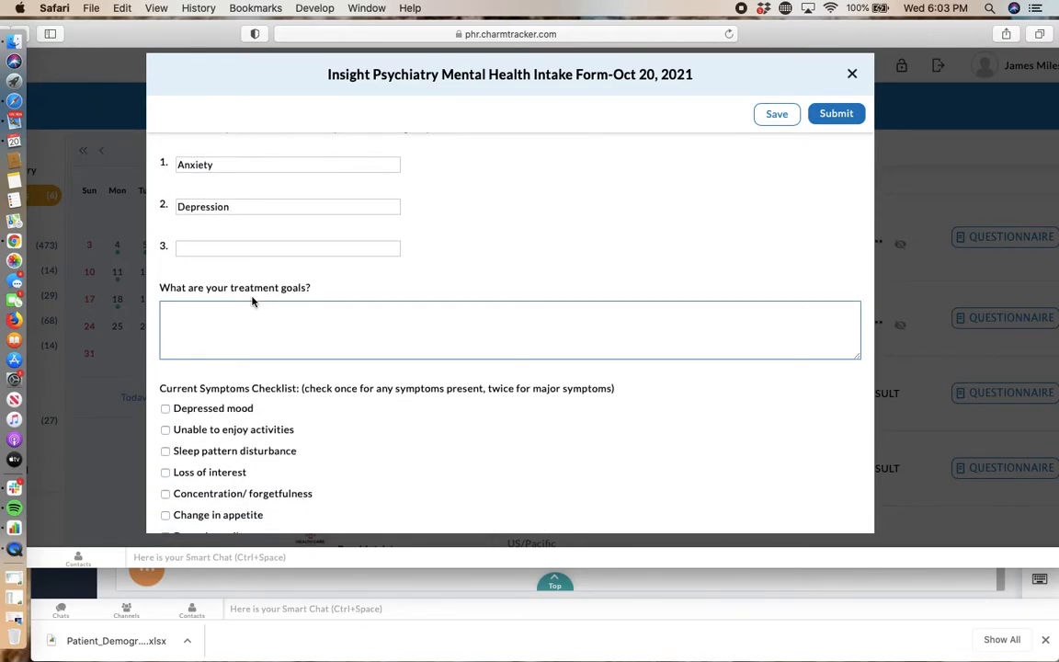
pyautogui.write('I wish to feel better')
# Step: Mark Depressed mood, Loss of interest, Excessive guilt and Fatigue in the Current Symptoms Checklist
pyautogui.scroll(-4, 449, 365)
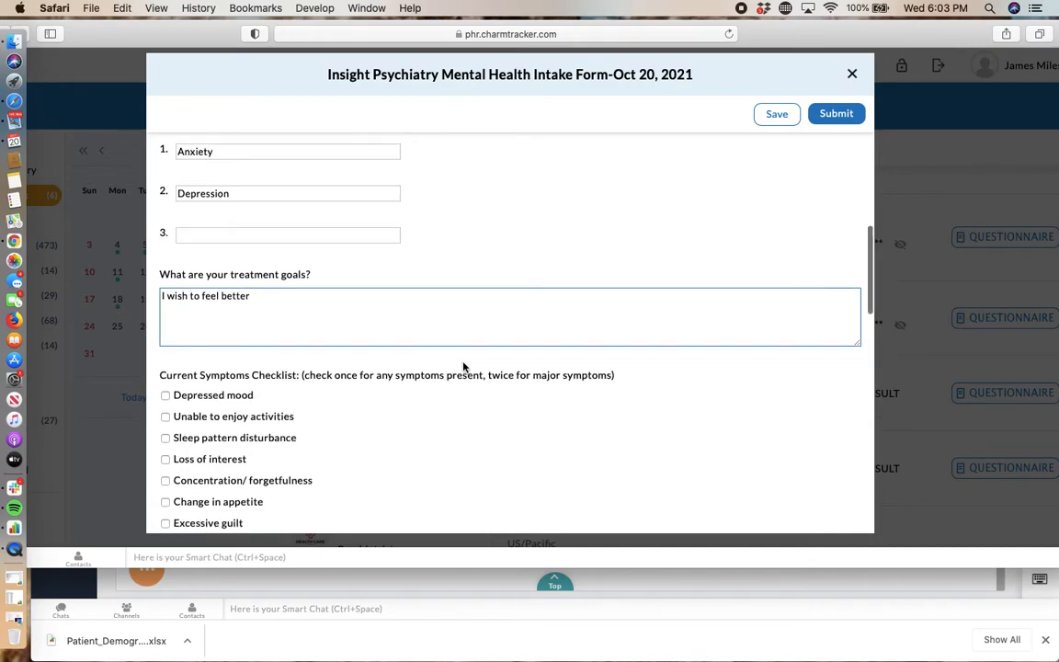
pyautogui.click(166, 283)
pyautogui.click(165, 348)
pyautogui.click(165, 412)
pyautogui.scroll(-3, 340, 444)
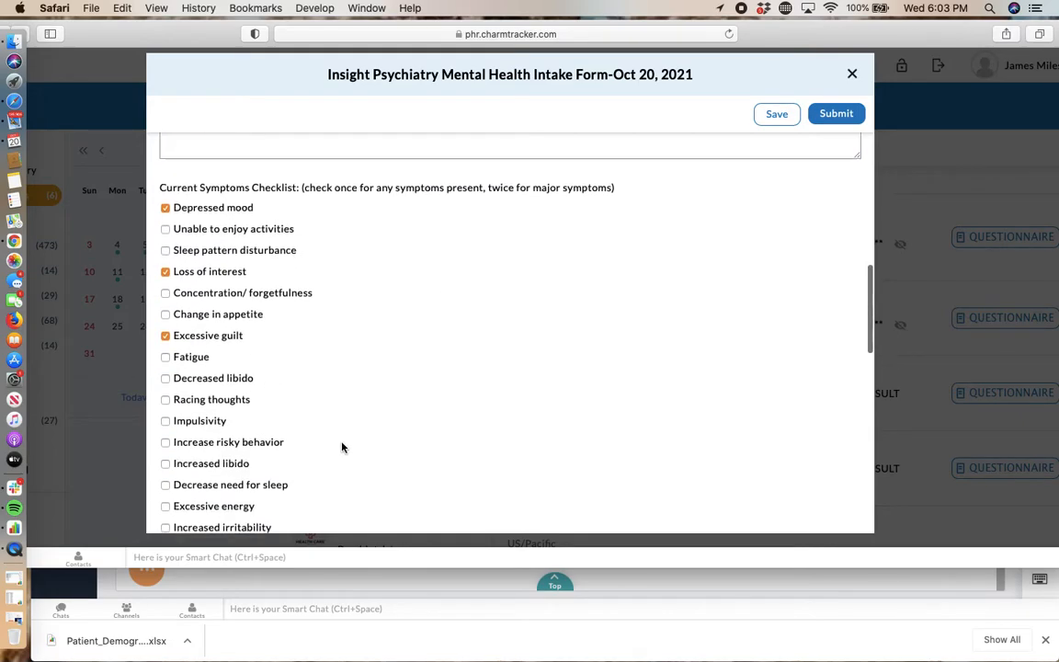
pyautogui.click(166, 355)
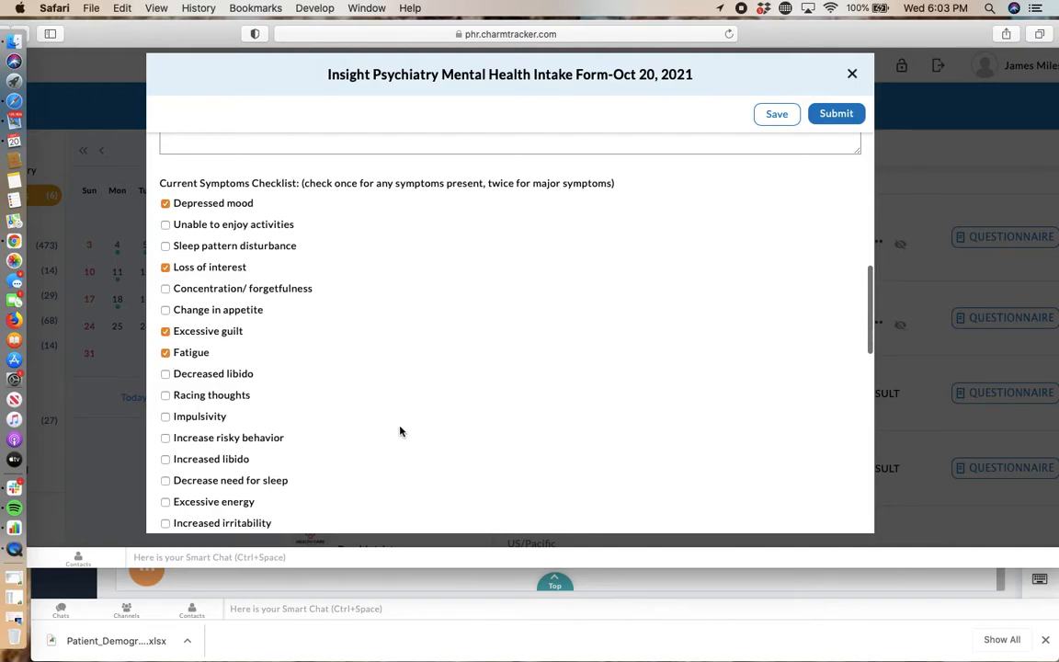
# Step: Answer Yes to both the past and the current question about not wanting to live in the Suicide Risk Assessment
pyautogui.scroll(-10, 399, 431)
pyautogui.scroll(-4, 400, 430)
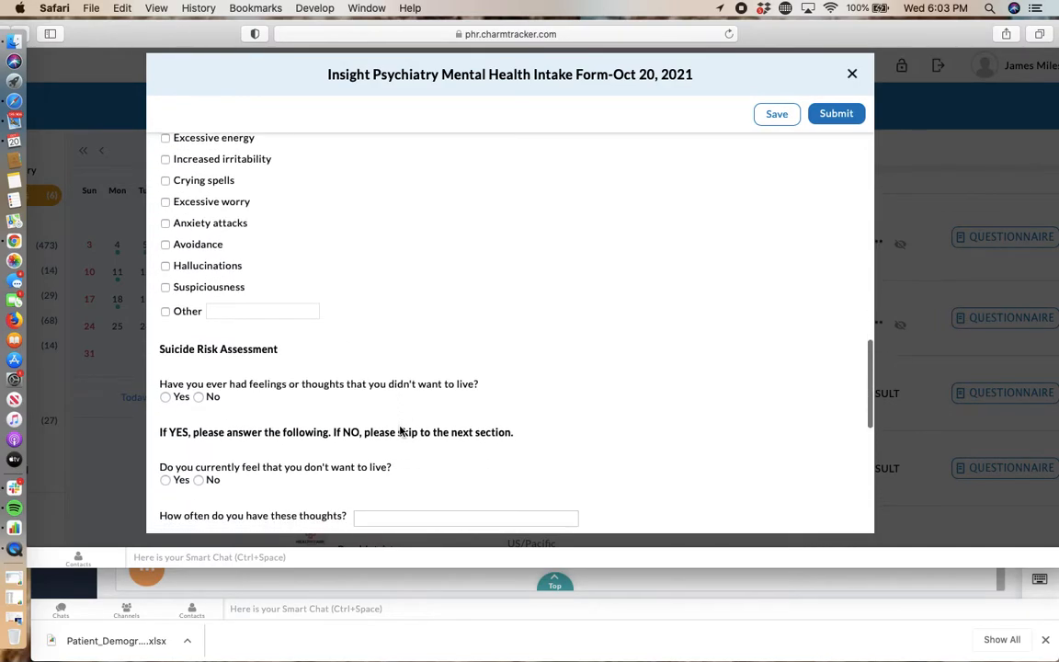
pyautogui.click(198, 382)
pyautogui.scroll(-3, 483, 394)
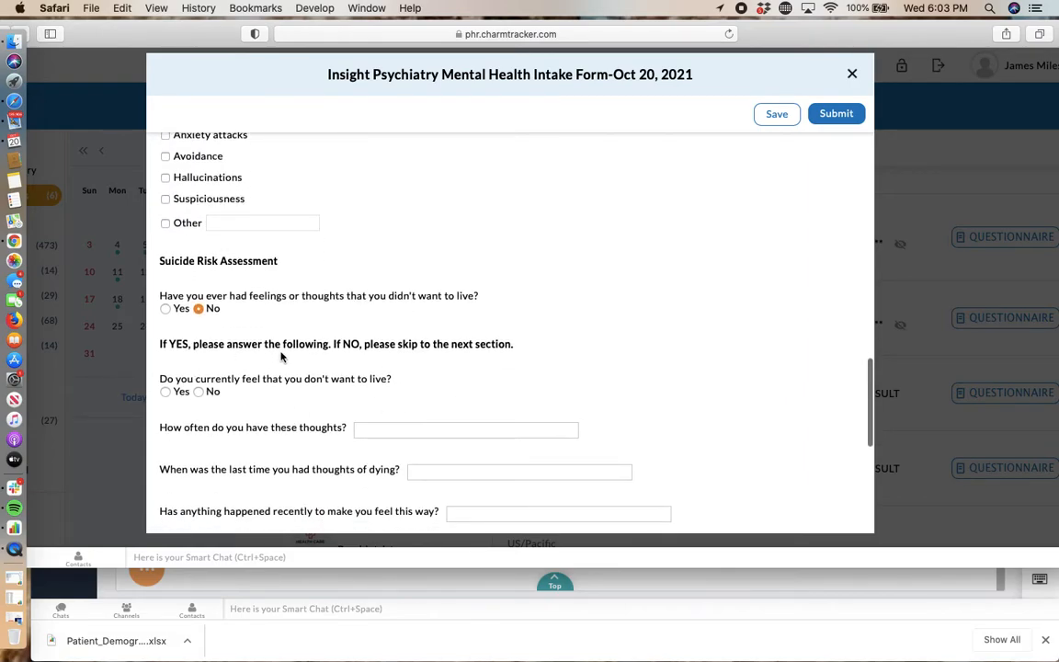
pyautogui.click(165, 309)
pyautogui.scroll(-3, 345, 377)
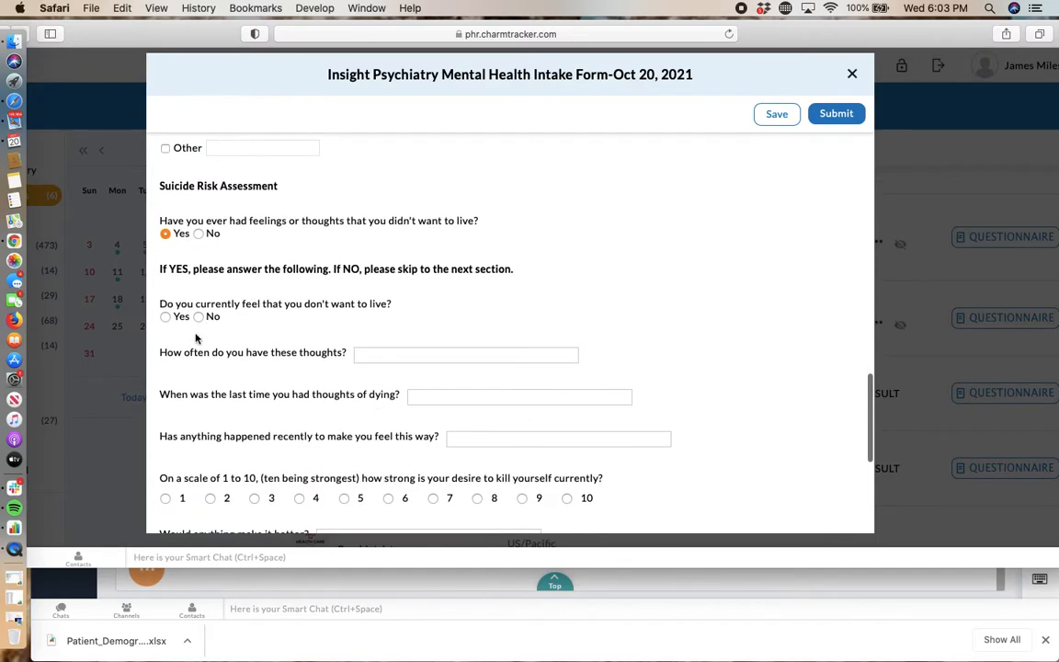
pyautogui.click(166, 318)
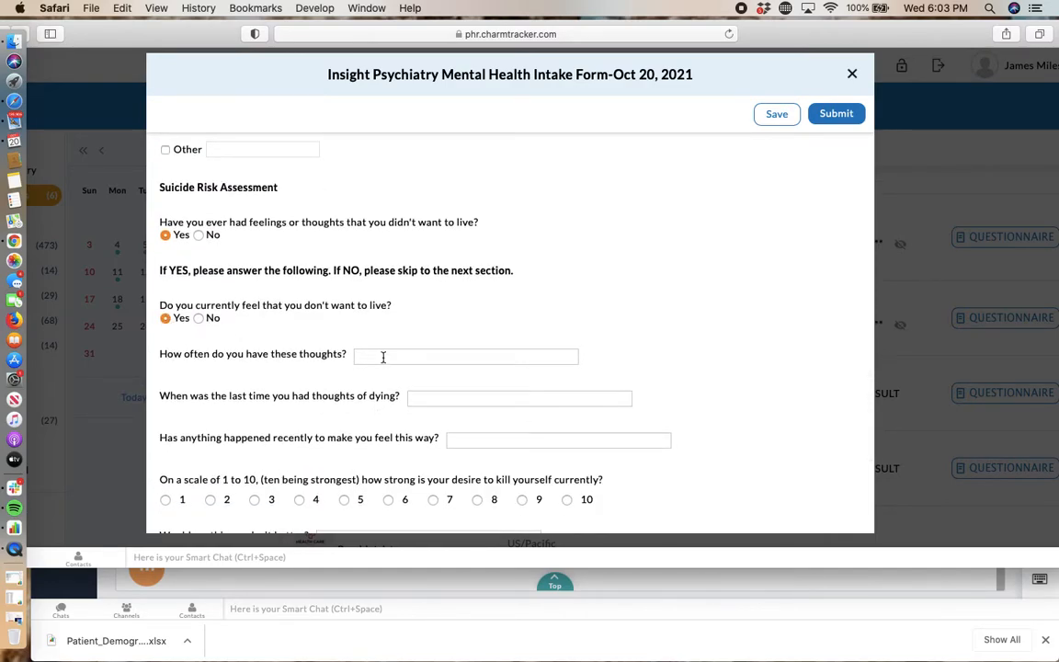
# Step: Answer "not often" for the frequency of the thoughts, "yesterday" for the last time, and "nope" for any recent event
pyautogui.write('not often')
pyautogui.click(424, 398)
pyautogui.write('yesterday')
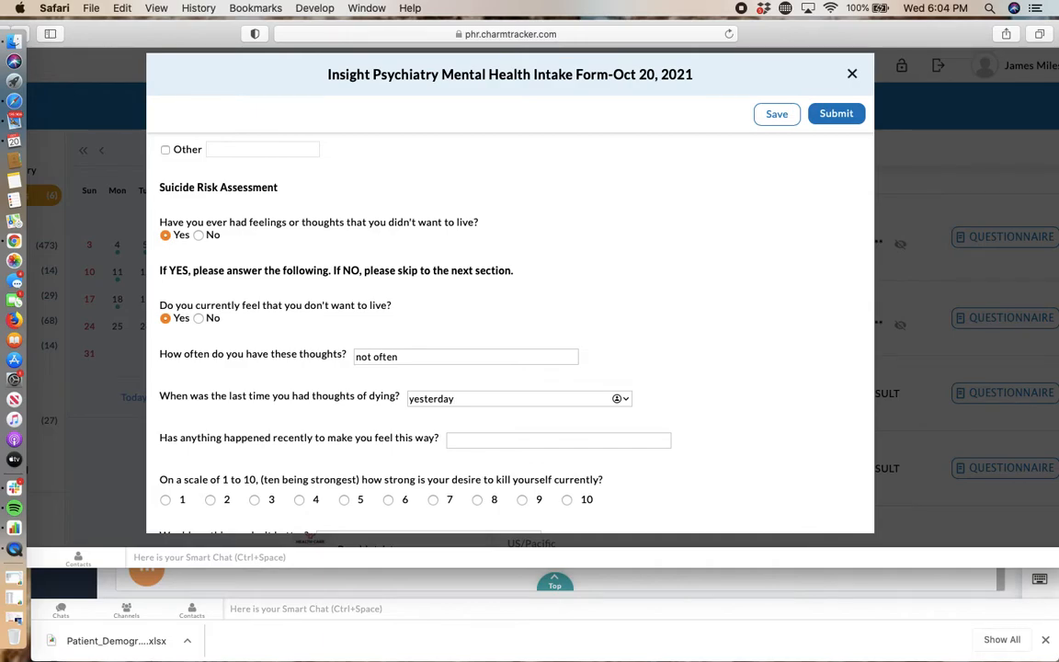
pyautogui.scroll(-1, 460, 368)
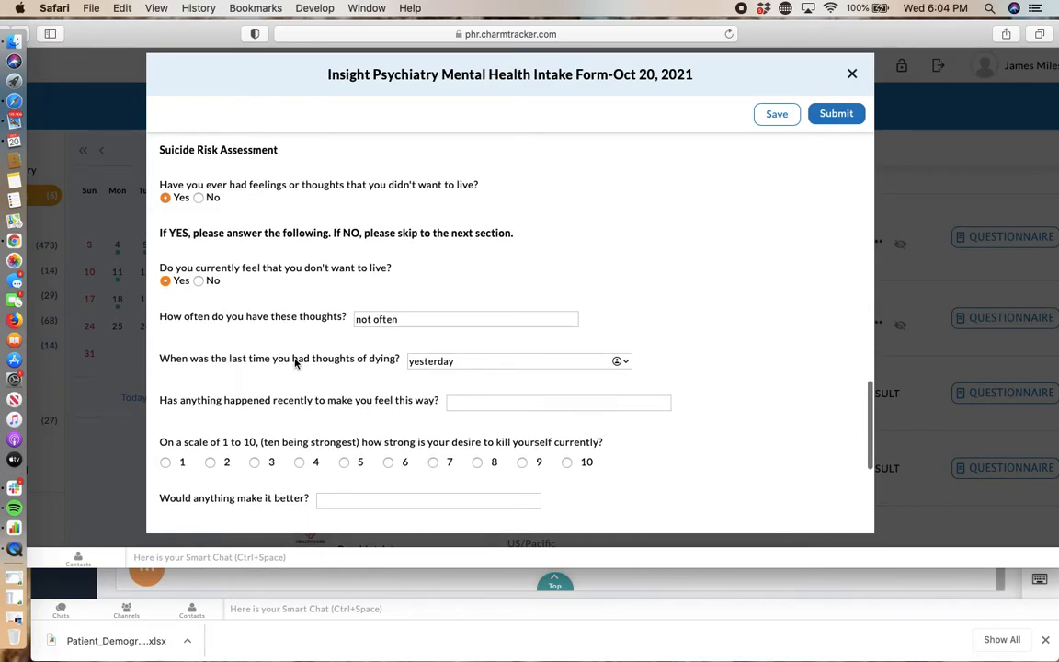
pyautogui.click(513, 407)
pyautogui.write('nope')
# Step: Rate the current desire as 4, enter "na/" for what would make it better and "n/a" for ever having considered how
pyautogui.scroll(-2, 432, 349)
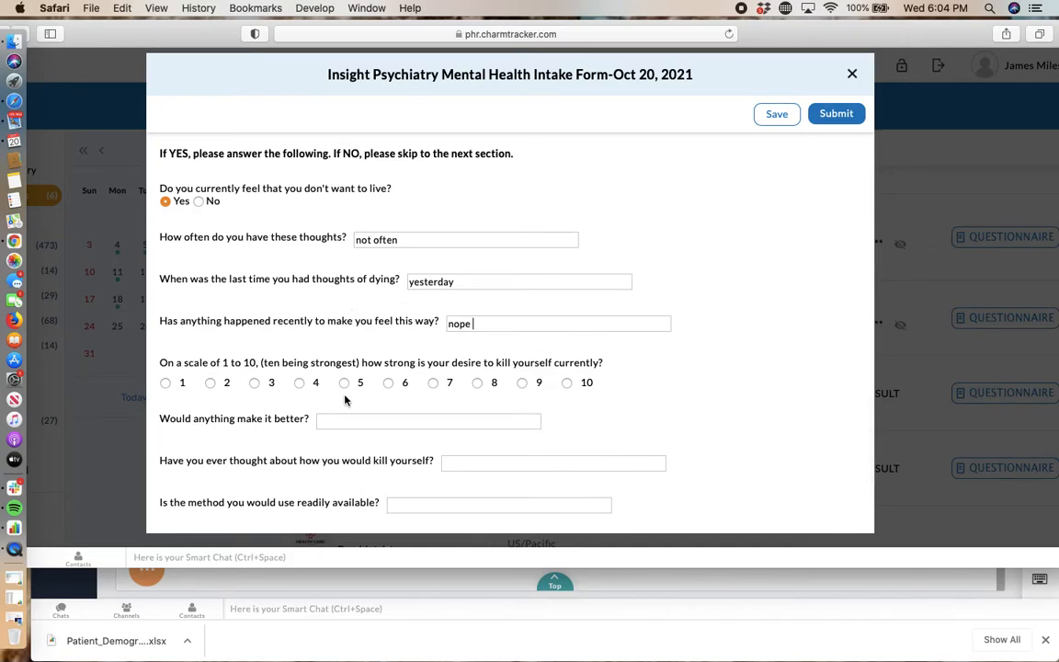
pyautogui.click(299, 382)
pyautogui.scroll(-2, 570, 414)
pyautogui.click(350, 335)
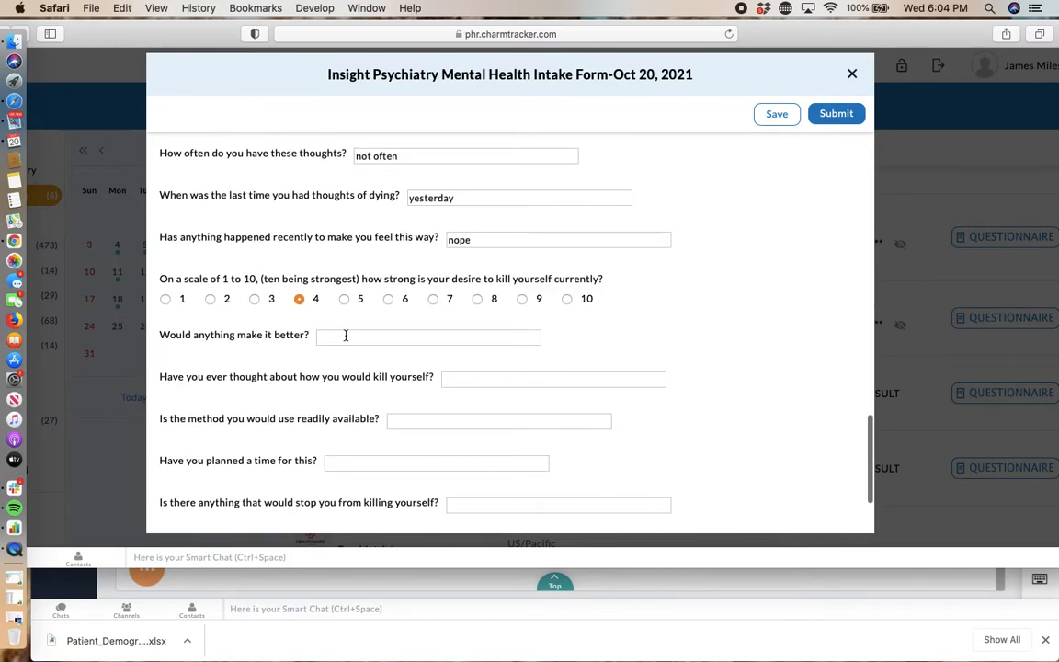
pyautogui.write('na/')
pyautogui.click(478, 378)
pyautogui.write('n/a')
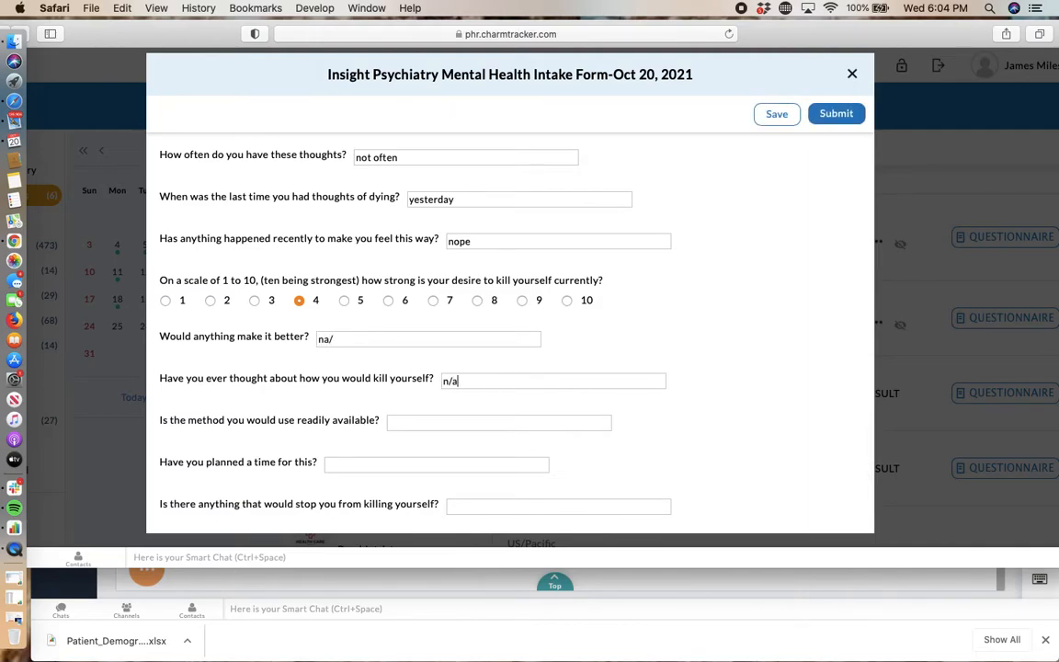
# Step: Copy the n/a answer into the questions on method availability, a planned time and anything that would stop the patient
pyautogui.scroll(-1, 480, 378)
pyautogui.moveTo(480, 377); pyautogui.dragTo(445, 380)
pyautogui.press('cmd+c')
pyautogui.click(444, 419)
pyautogui.press('cmd+v')
pyautogui.click(431, 463)
pyautogui.press('cmd+v')
pyautogui.scroll(-3, 451, 462)
pyautogui.click(464, 451)
pyautogui.press('cmd+v')
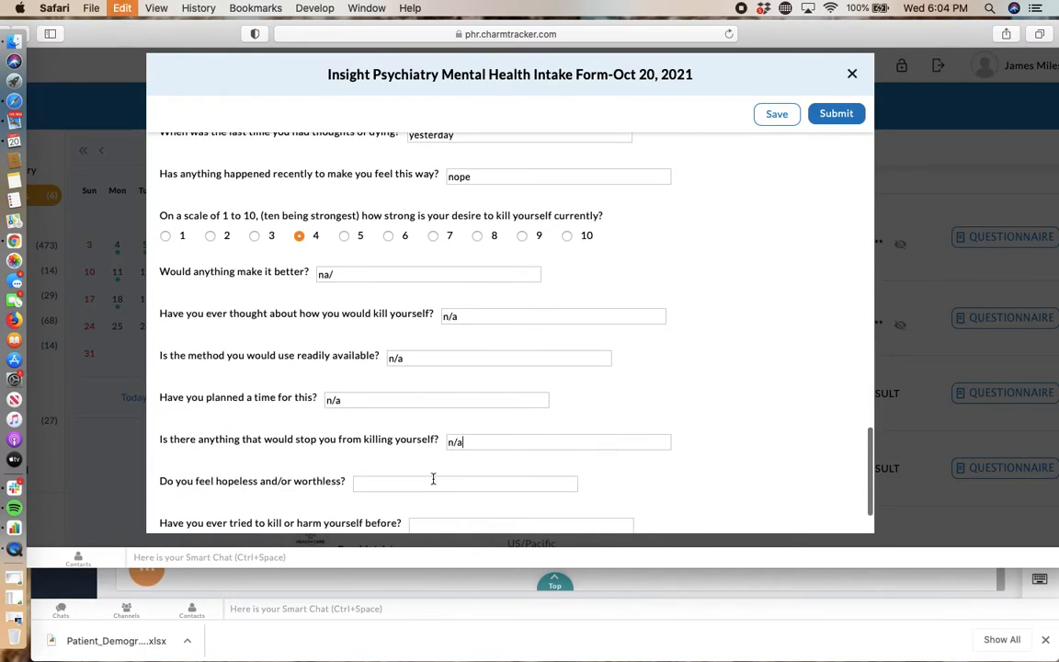
# Step: Fill the questions on feeling hopeless, previous self-harm attempts and access to guns with the copied n/a
pyautogui.click(426, 482)
pyautogui.press('cmd+v')
pyautogui.scroll(-3, 430, 478)
pyautogui.click(432, 456)
pyautogui.press('cmd+v')
pyautogui.click(432, 494)
pyautogui.press('cmd+v')
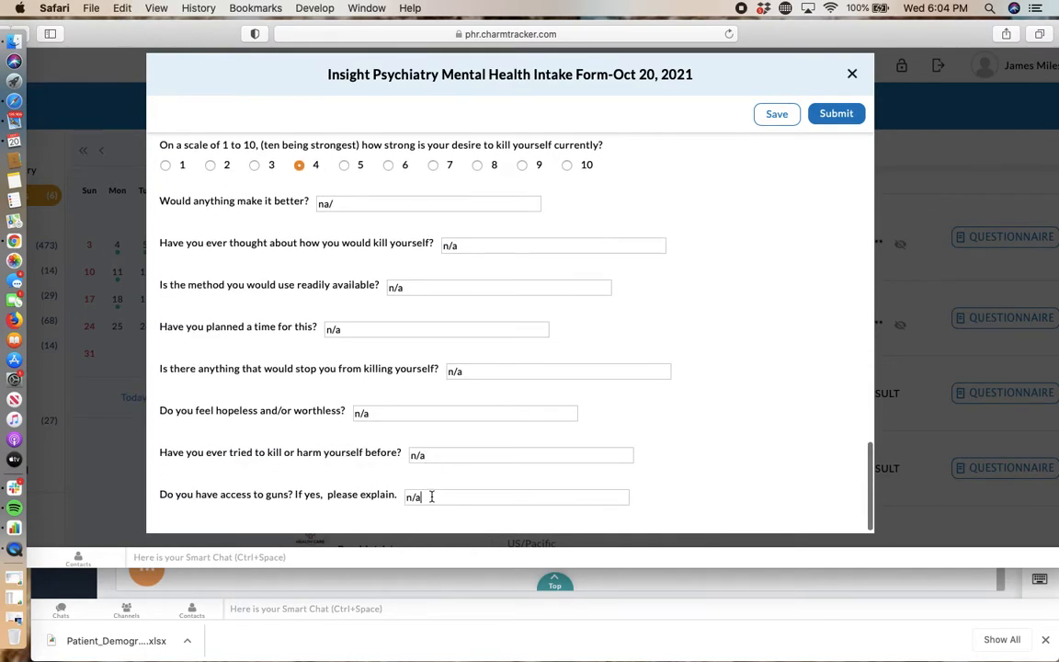
# Step: Check the completed intake form back to its beginning and submit it
pyautogui.scroll(-1, 446, 490)
pyautogui.scroll(20, 360, 317)
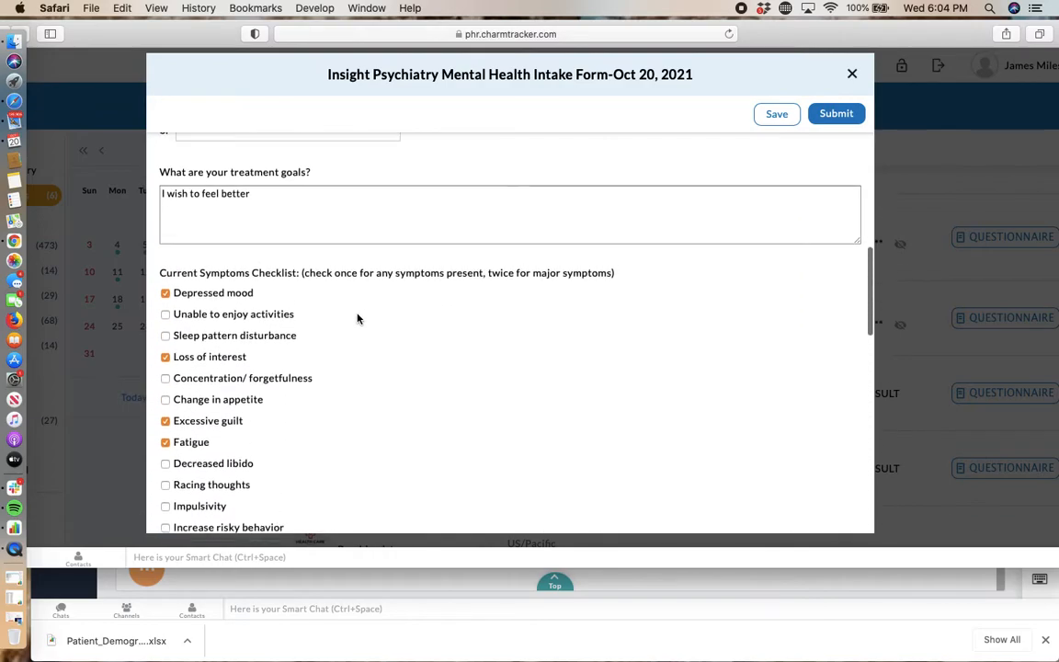
pyautogui.scroll(2, 359, 318)
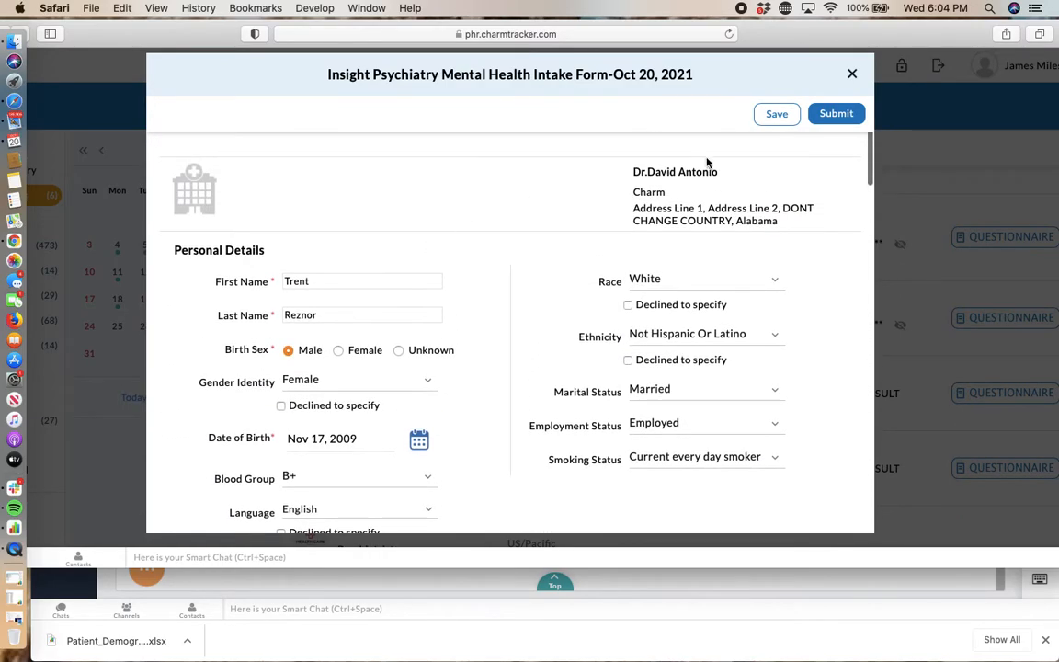
pyautogui.click(836, 121)
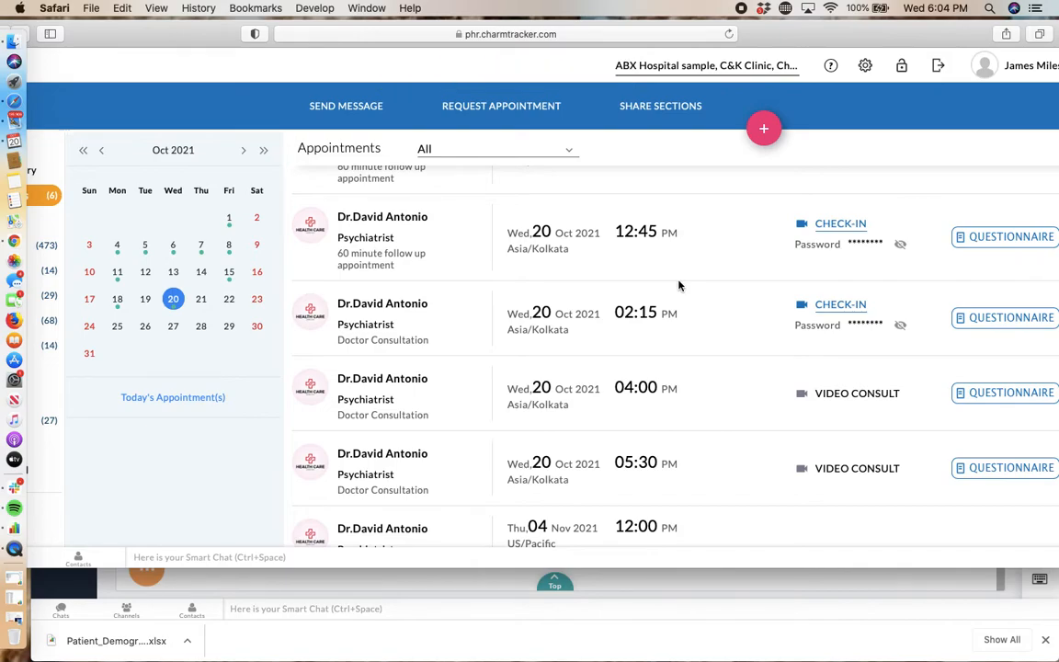
# Step: Switch to Google Chrome, refresh the physician's calendar, and review the submitted questionnaire of the 05:30 PM appointment
pyautogui.click(13, 241)
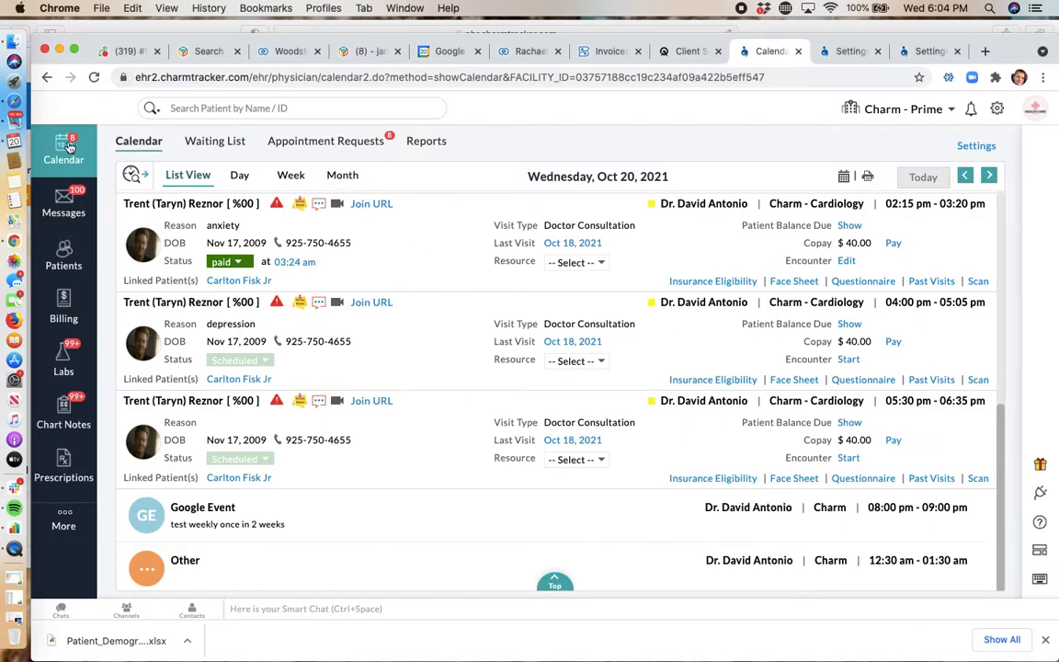
pyautogui.click(137, 100)
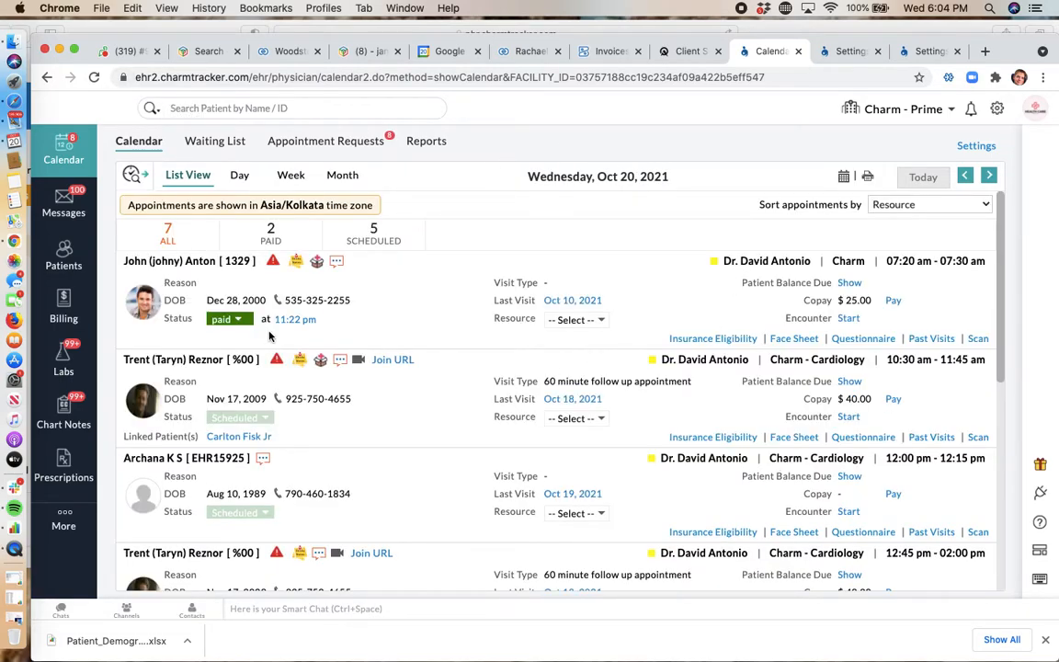
pyautogui.scroll(-8, 275, 336)
pyautogui.scroll(-2, 331, 349)
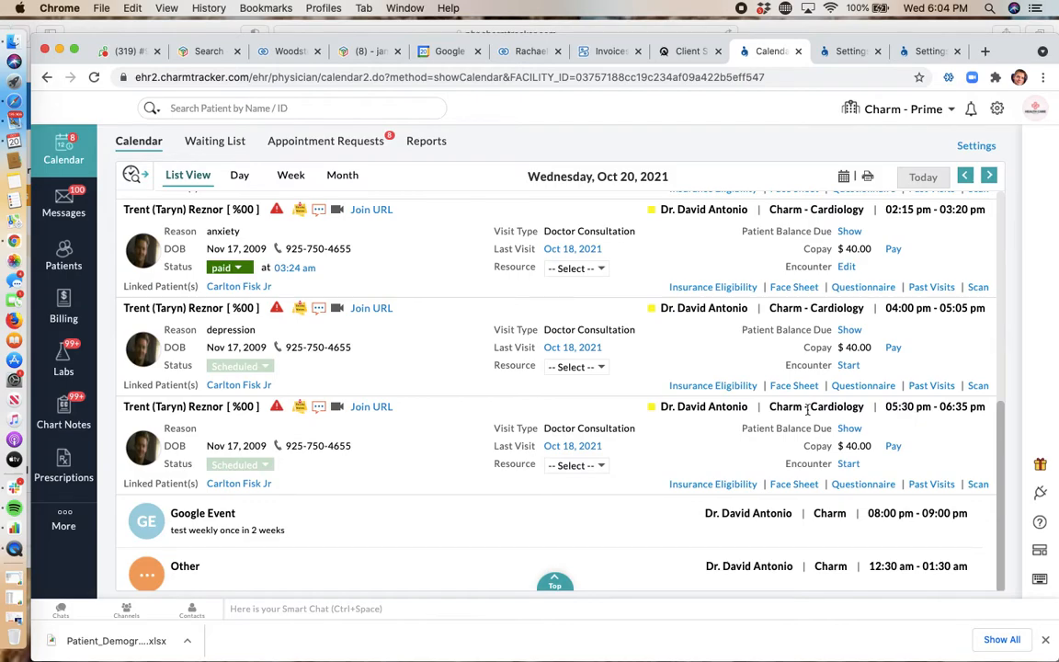
pyautogui.click(865, 484)
pyautogui.scroll(-15, 589, 421)
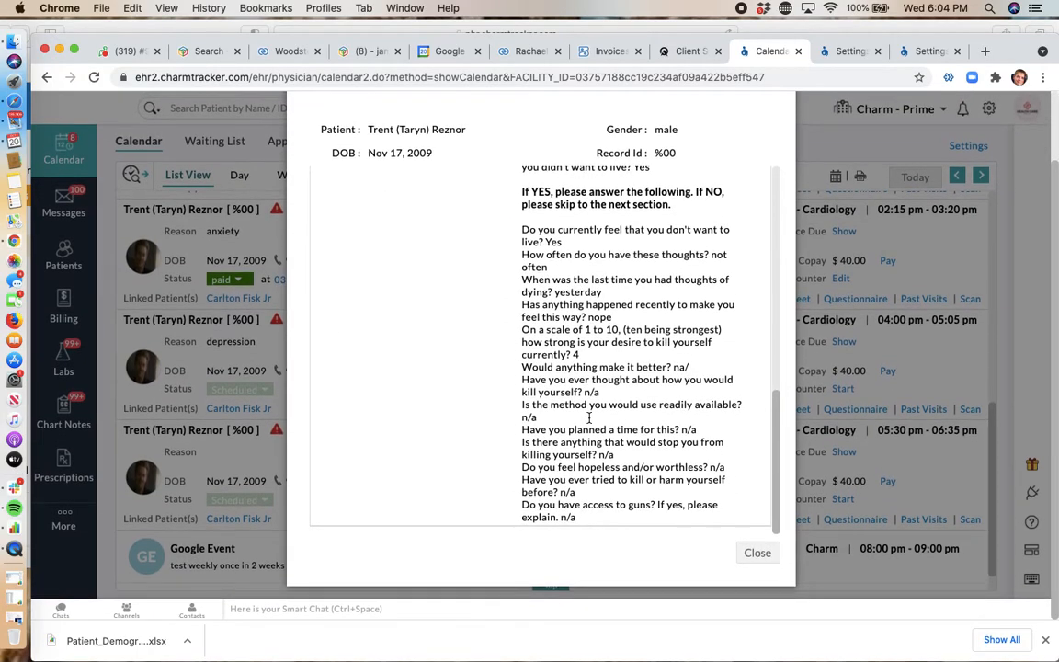
pyautogui.scroll(15, 589, 419)
pyautogui.click(763, 556)
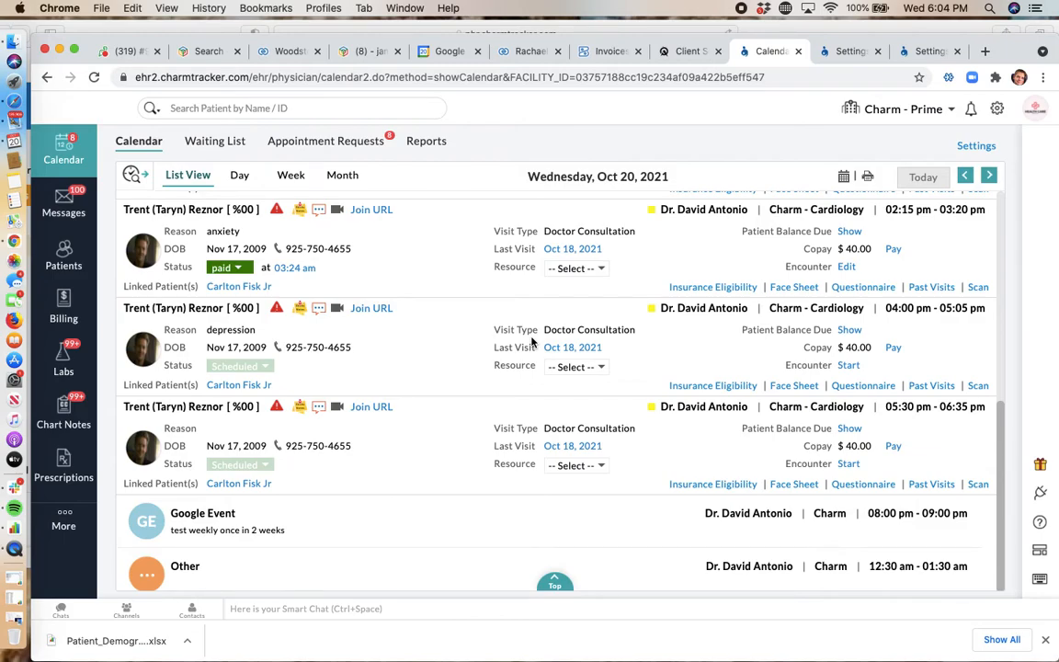
# Step: Start an encounter for the 05:30 PM appointment using the SOAP Template chart type
pyautogui.click(849, 465)
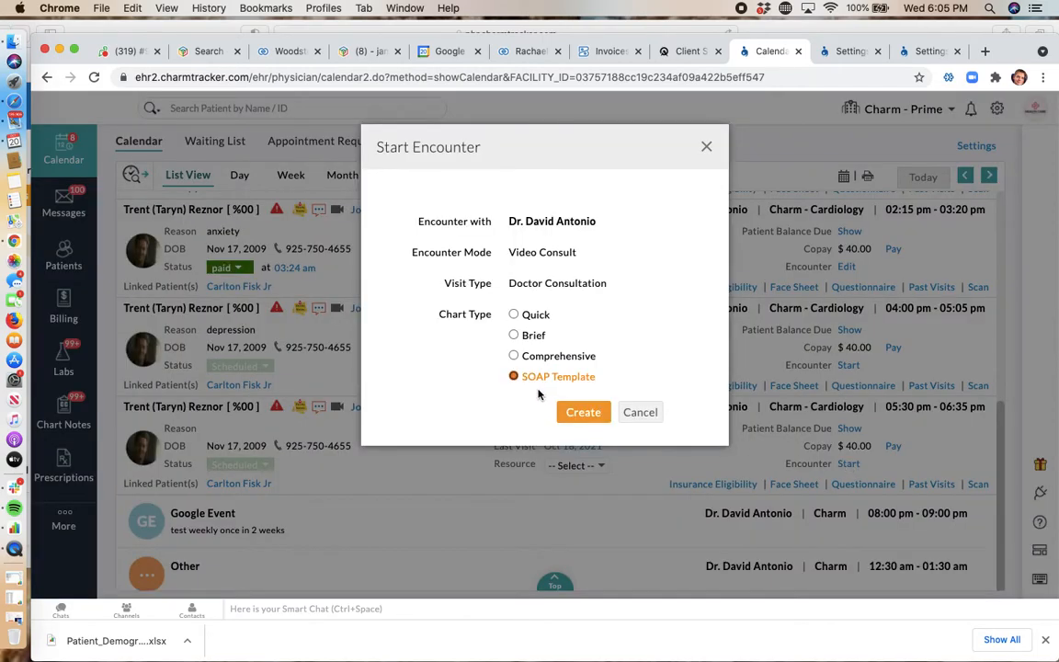
pyautogui.click(579, 416)
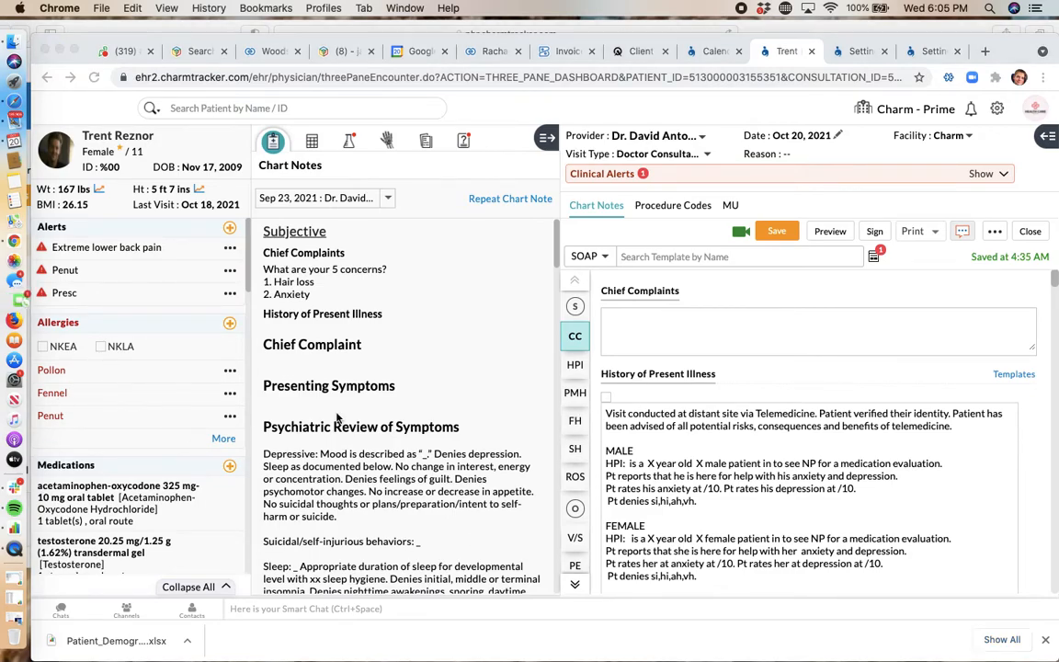
pyautogui.click(527, 510)
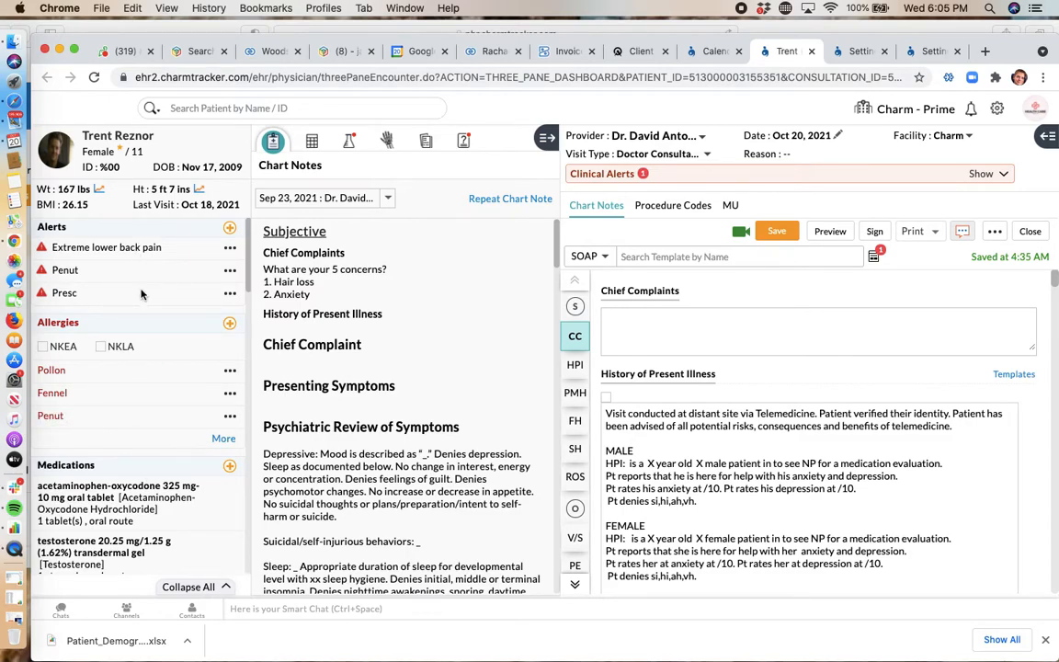
# Step: Look over the patient's summary in the encounter and expand the previous chart notes pane to full width
pyautogui.scroll(-10, 141, 294)
pyautogui.scroll(12, 147, 392)
pyautogui.click(546, 137)
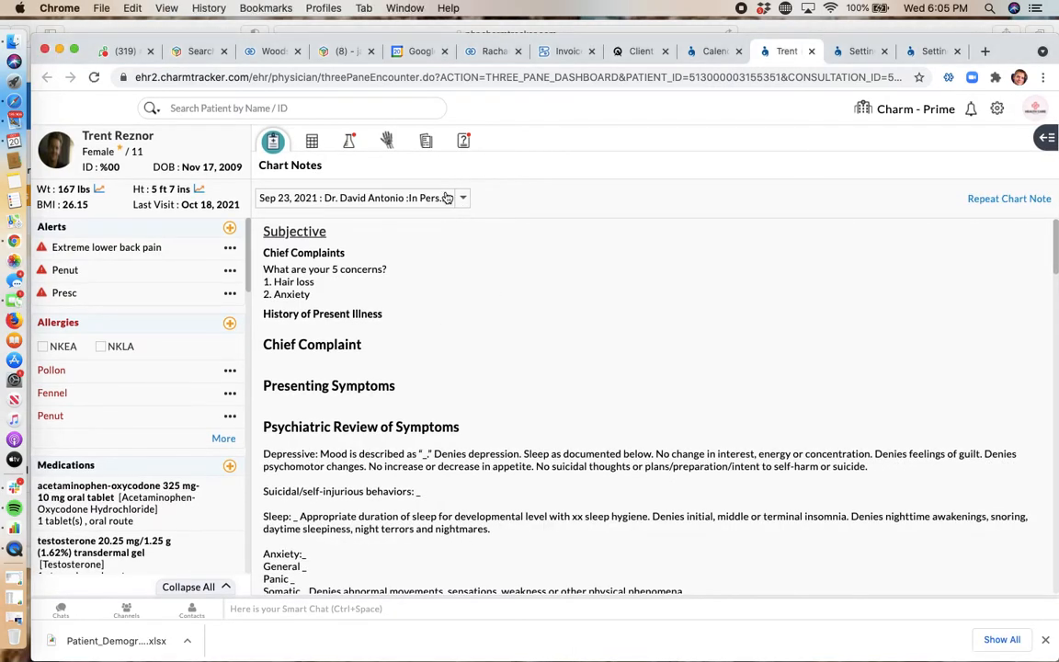
pyautogui.click(463, 201)
pyautogui.click(790, 207)
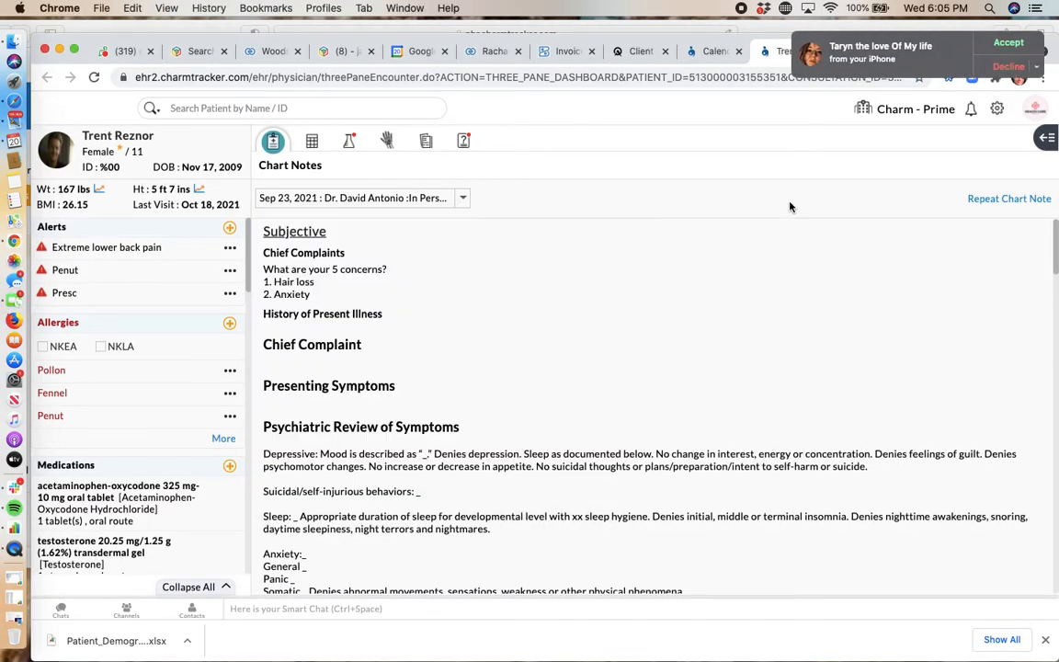
pyautogui.click(1012, 67)
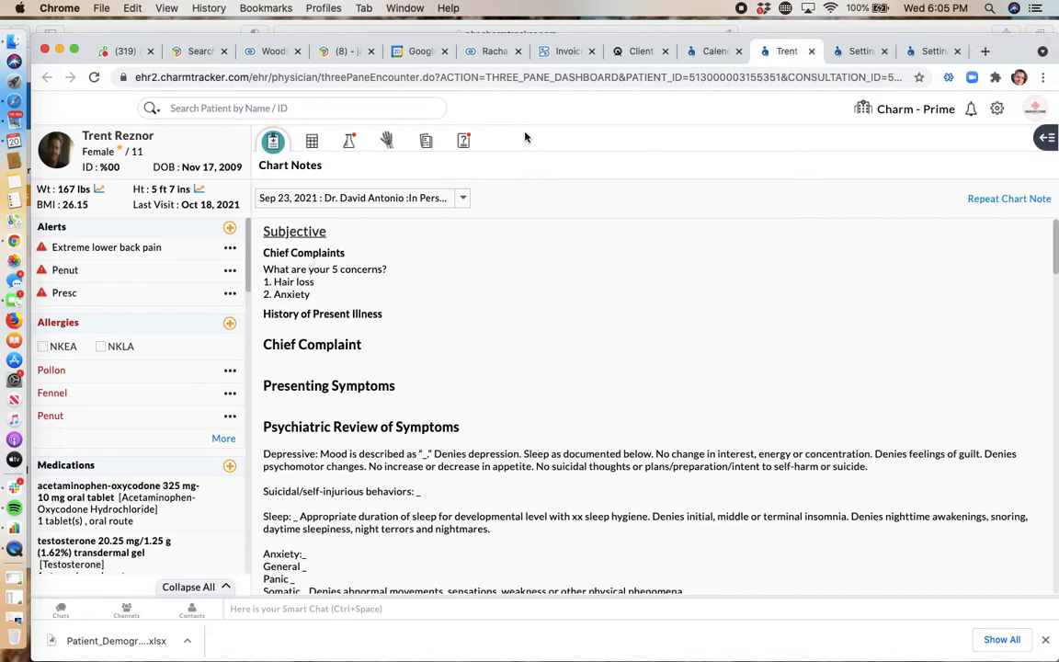
# Step: Open the patient's Questionnaires in the encounter and review the answers in the Insight Psychiatry Mental Health Intake Form
pyautogui.click(465, 142)
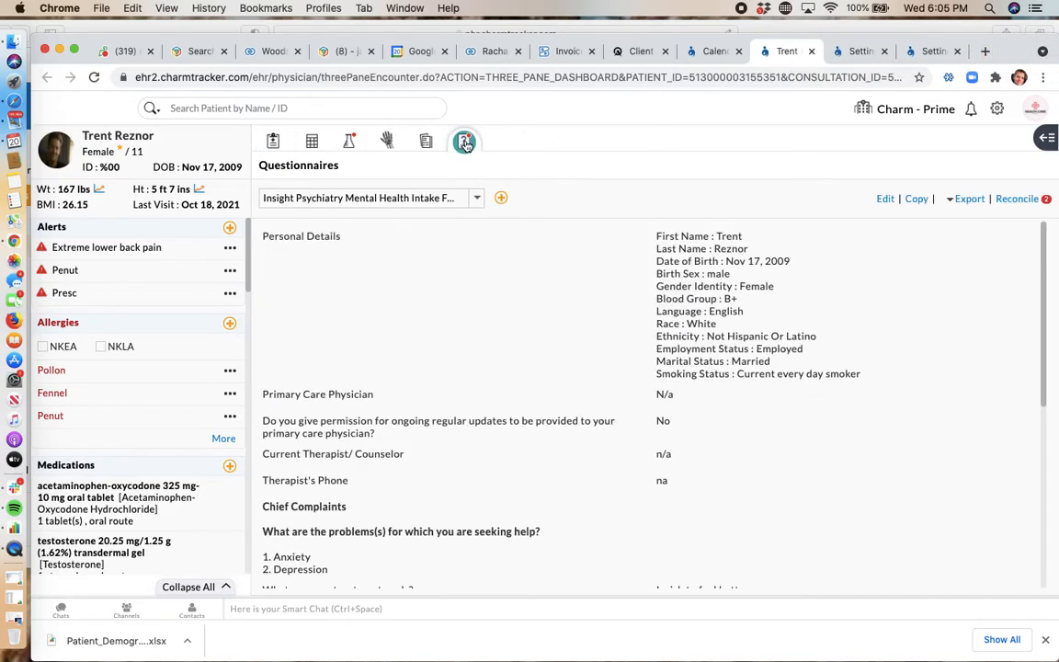
pyautogui.scroll(-5, 590, 289)
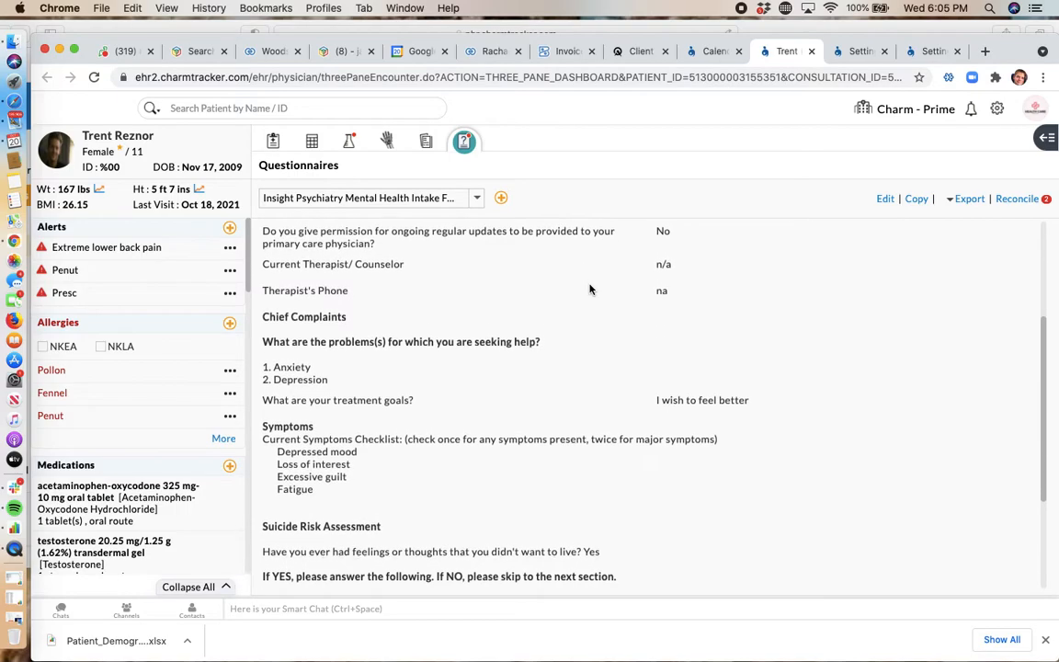
pyautogui.scroll(-2, 591, 289)
pyautogui.scroll(6, 590, 290)
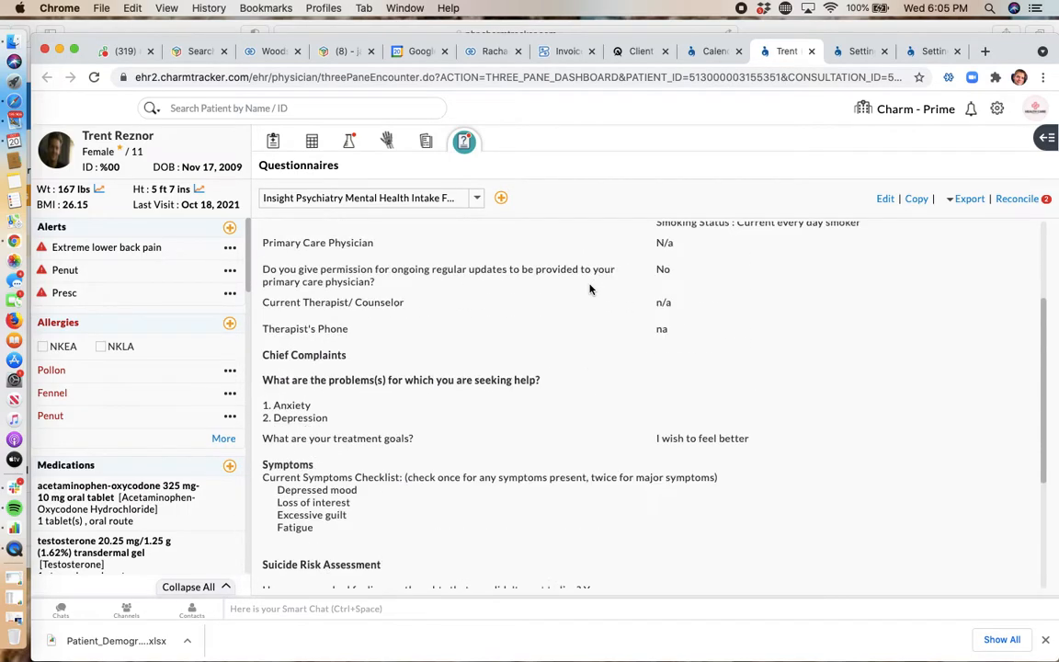
pyautogui.scroll(-3, 590, 290)
pyautogui.scroll(-1, 591, 290)
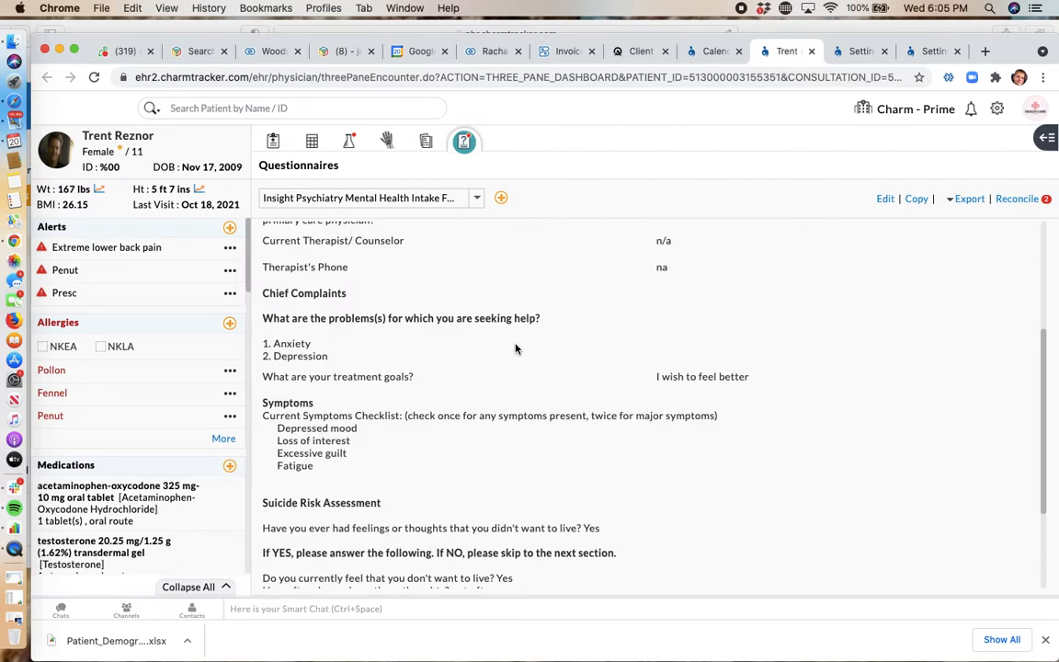
# Step: Review the symptoms, Suicide Risk Assessment and personal details answers in the submitted intake form, highlighting the blood group entry
pyautogui.scroll(-1, 496, 446)
pyautogui.scroll(-1, 495, 446)
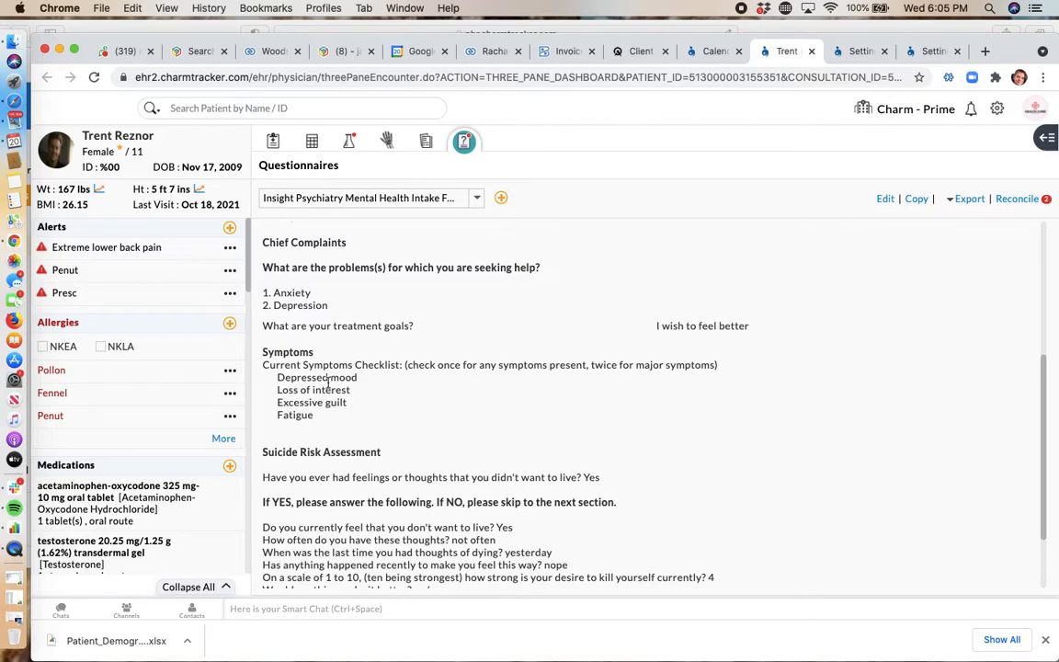
pyautogui.scroll(-1, 303, 348)
pyautogui.scroll(-2, 565, 432)
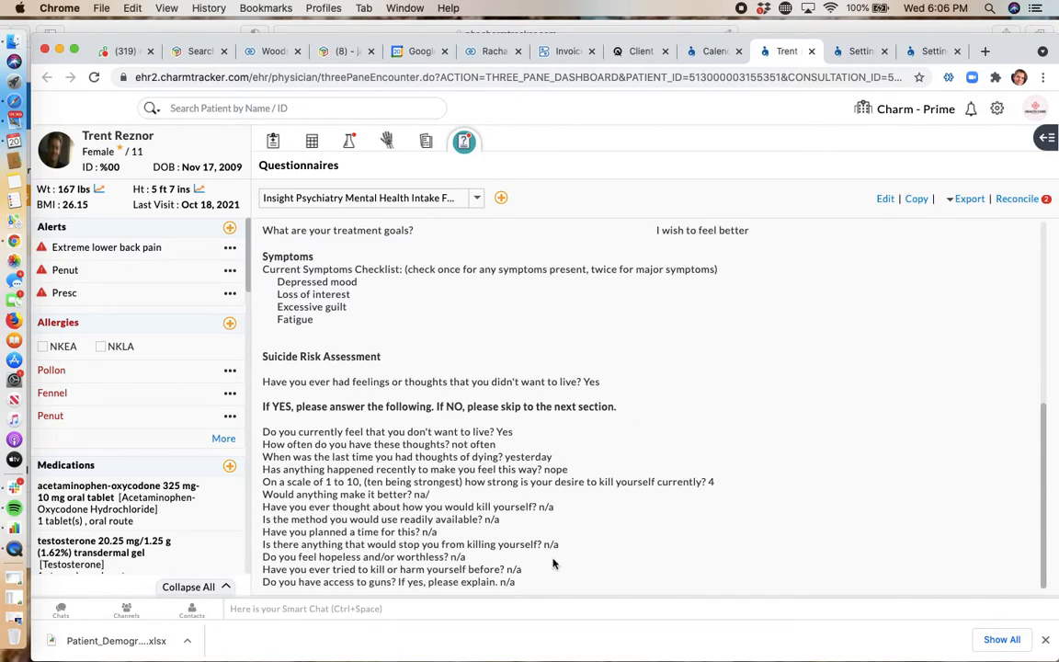
pyautogui.scroll(10, 553, 563)
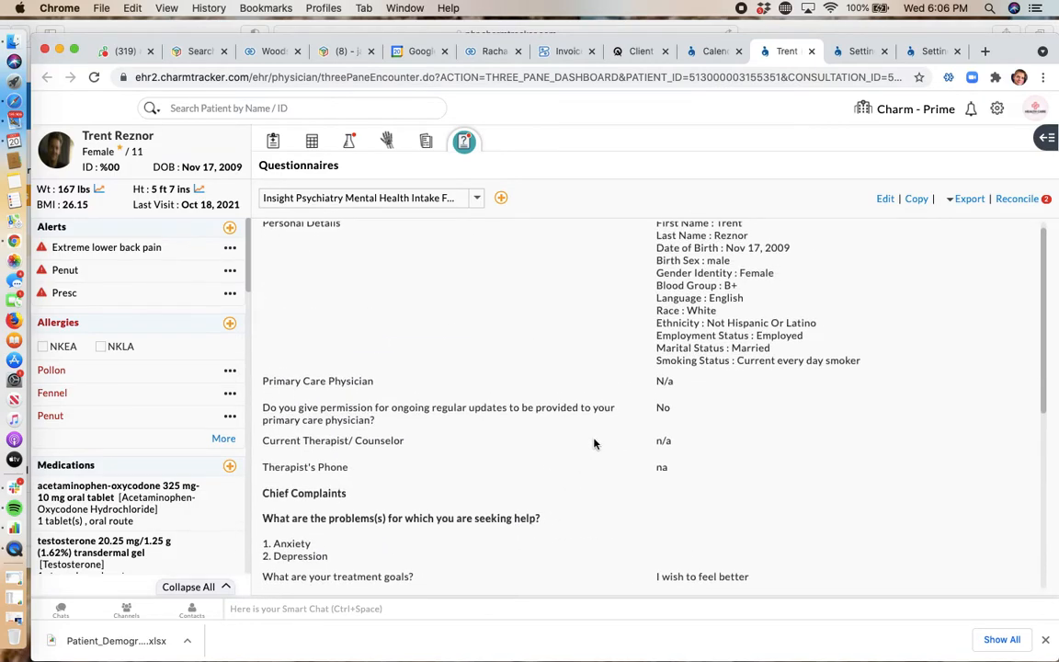
pyautogui.scroll(-1, 733, 286)
pyautogui.moveTo(740, 285); pyautogui.dragTo(658, 281)
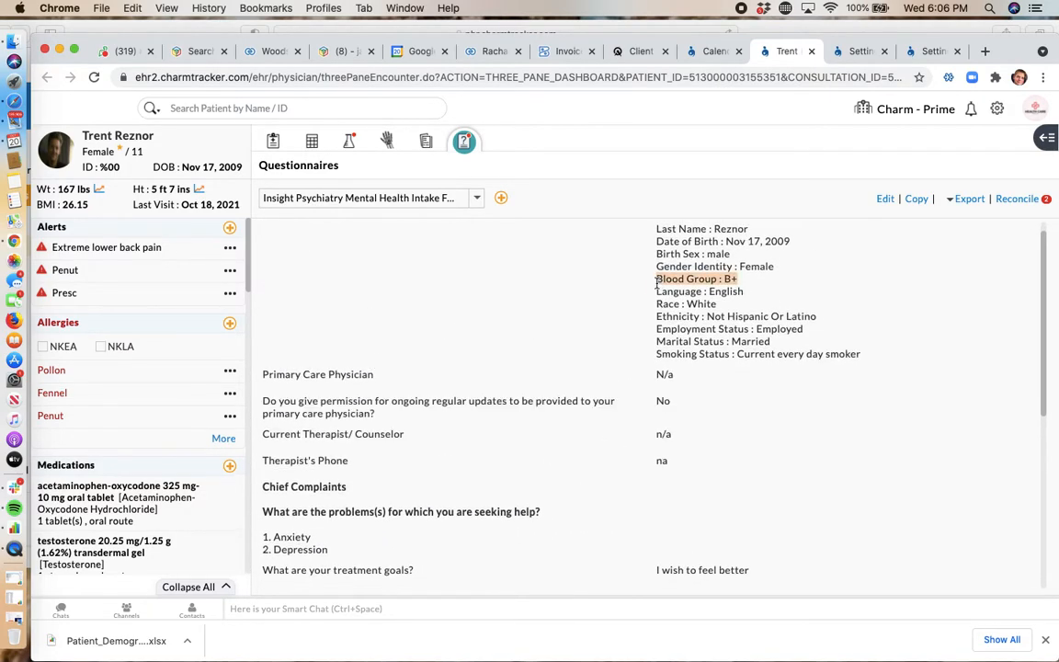
pyautogui.scroll(1, 635, 331)
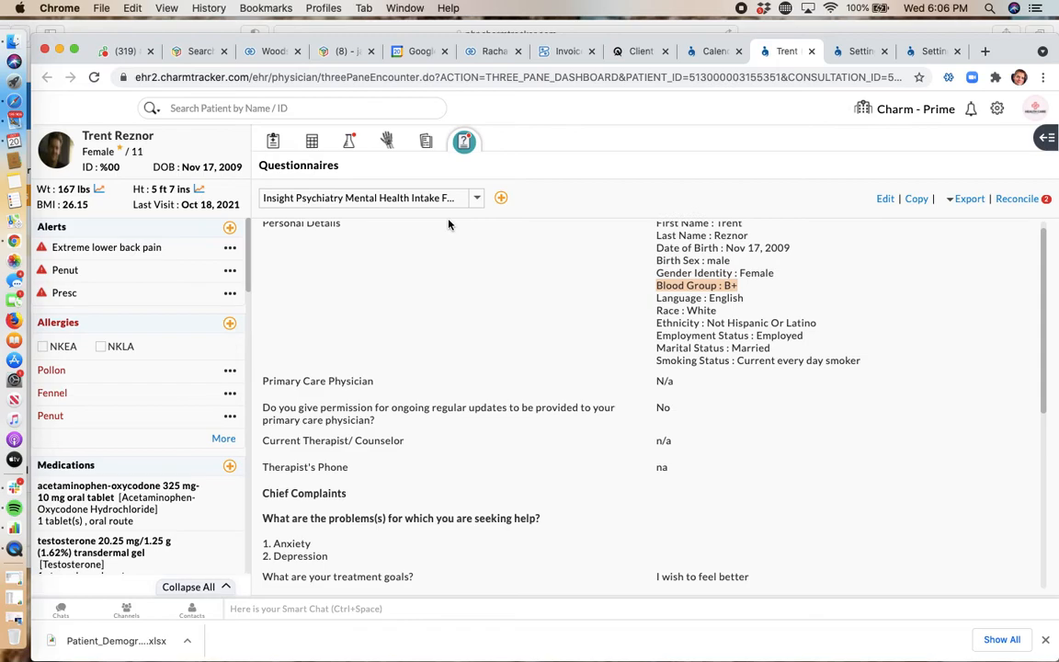
# Step: Look through the patient's summary from medications and diagnoses to surgeries and payers, then return to its alerts
pyautogui.scroll(-12, 140, 369)
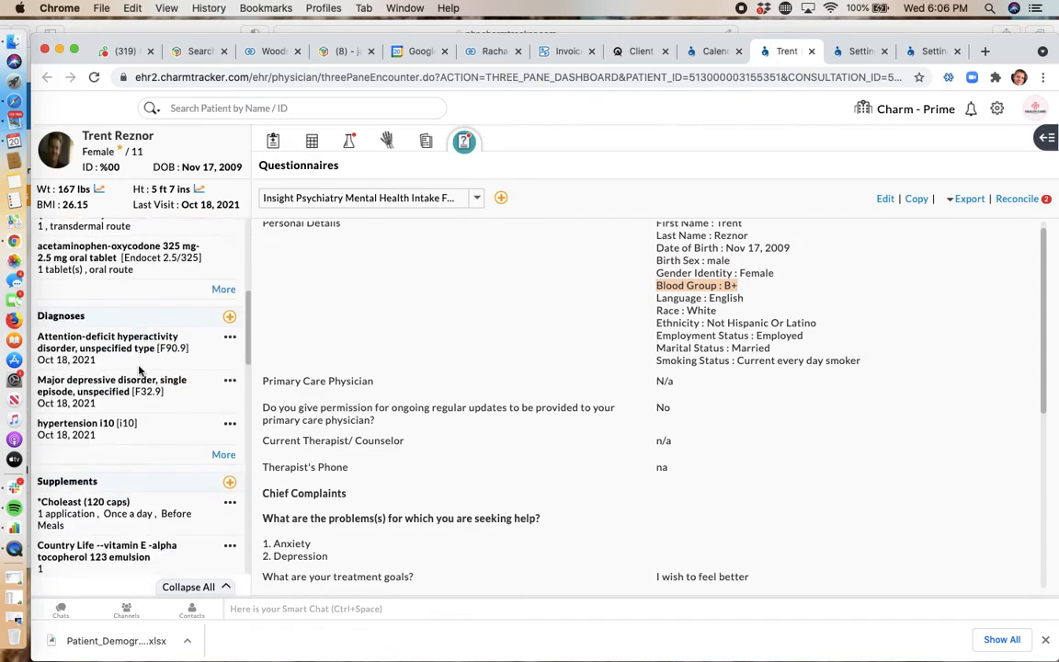
pyautogui.scroll(-8, 138, 368)
pyautogui.scroll(-8, 139, 368)
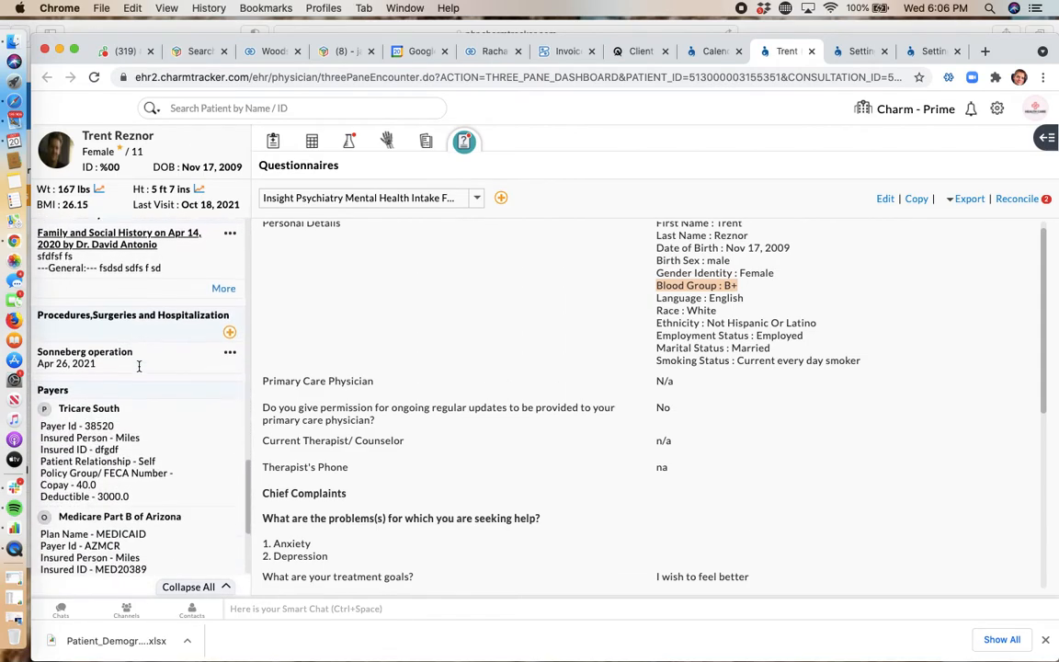
pyautogui.scroll(20, 139, 370)
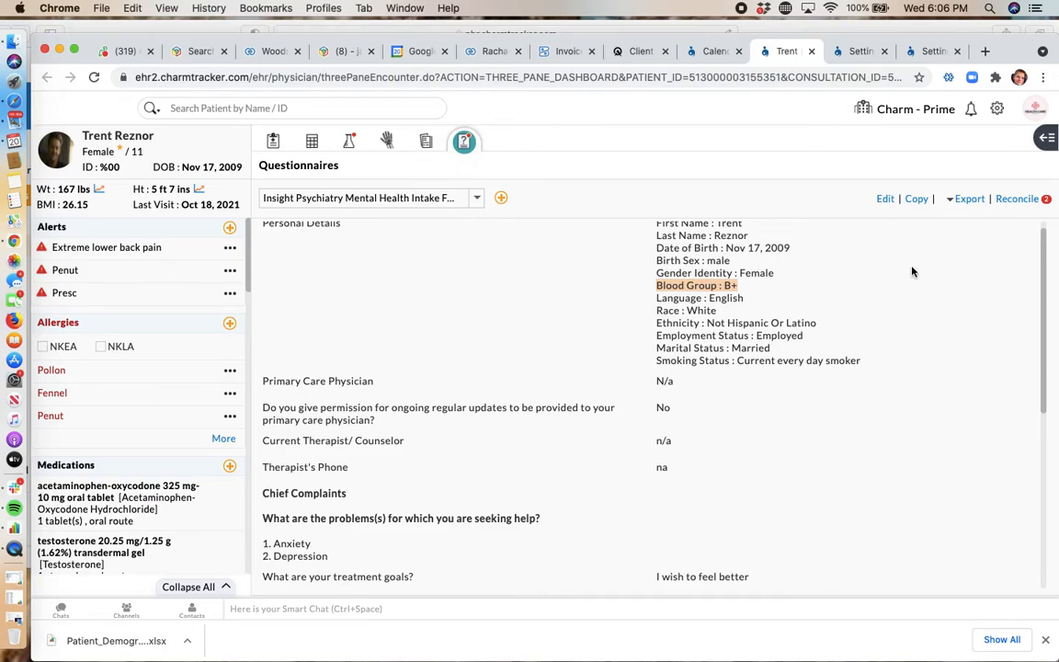
# Step: Reconcile the questionnaire with the patient's records by adding all Chief Complaints and Symptoms content, previewing it and saving
pyautogui.click(1017, 199)
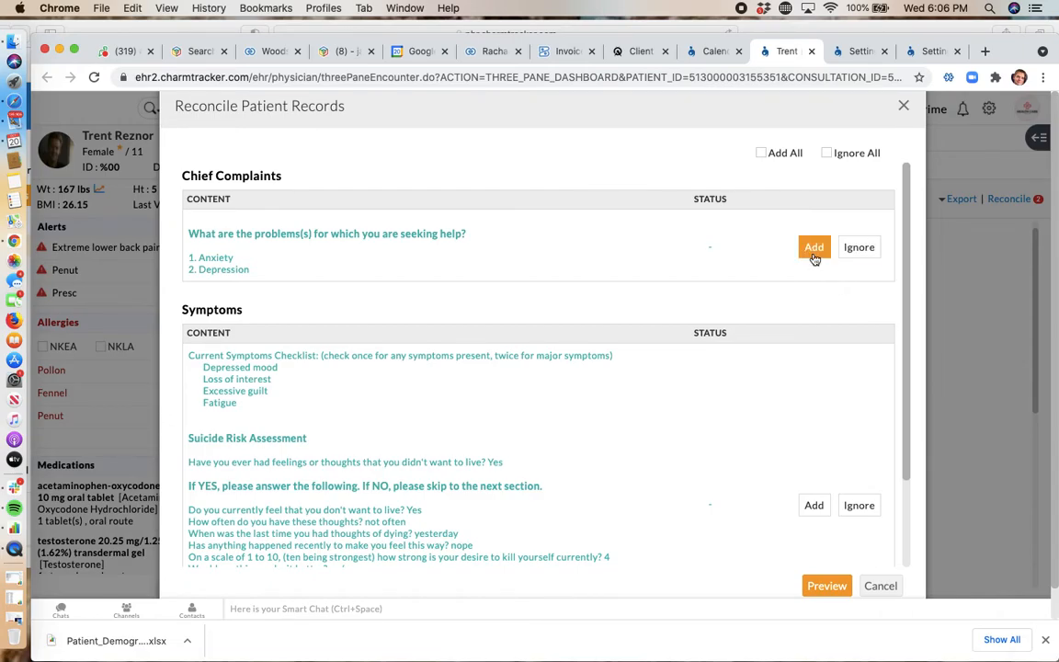
pyautogui.click(763, 153)
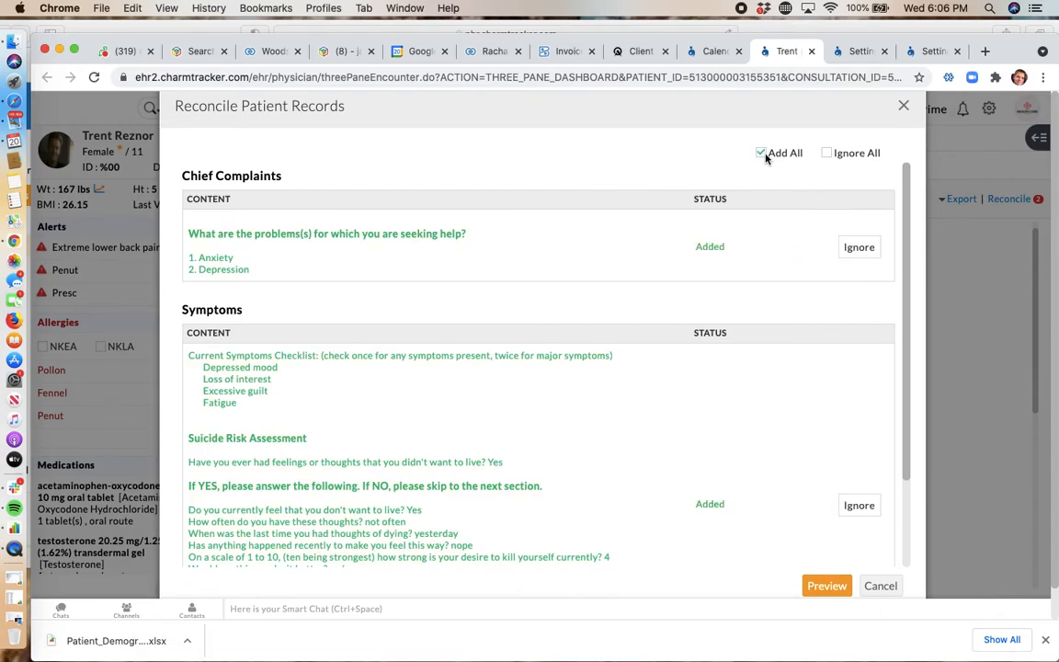
pyautogui.scroll(-3, 669, 423)
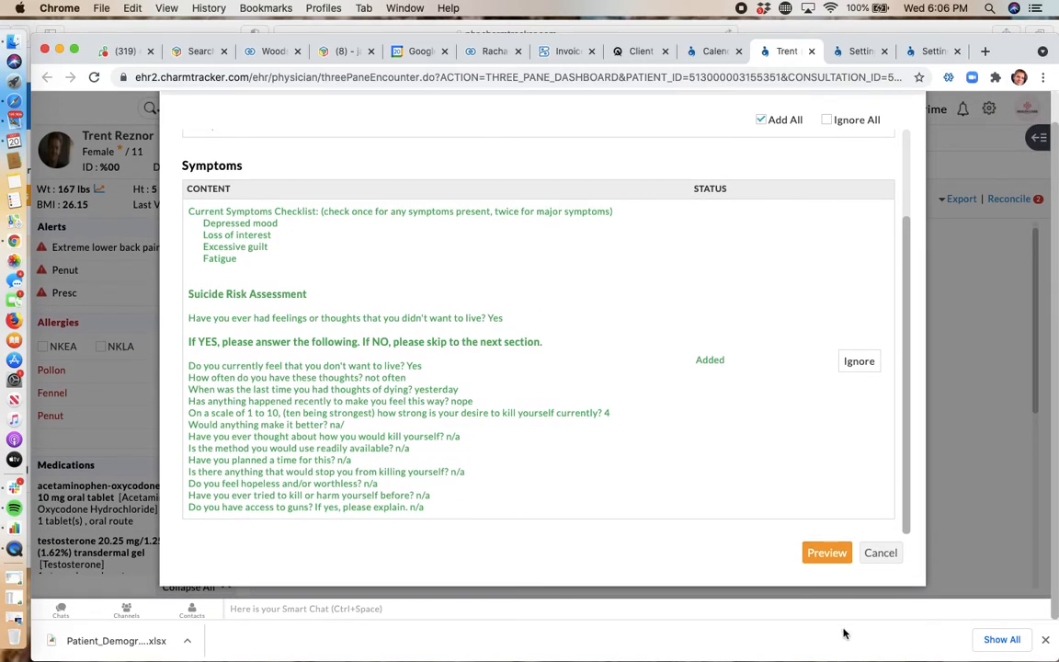
pyautogui.click(825, 551)
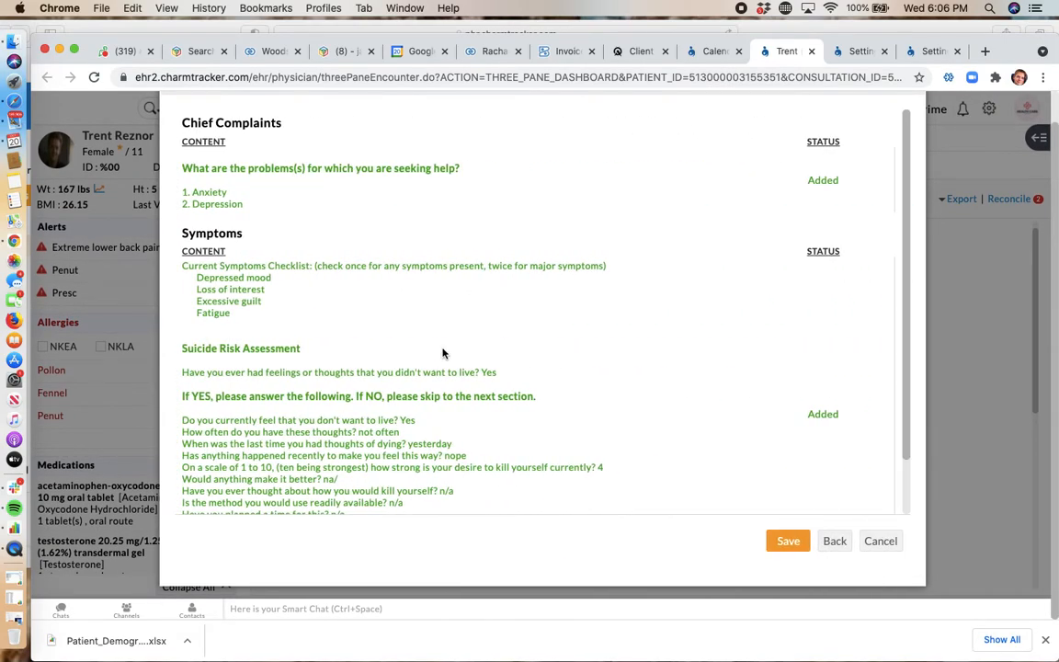
pyautogui.scroll(-2, 443, 354)
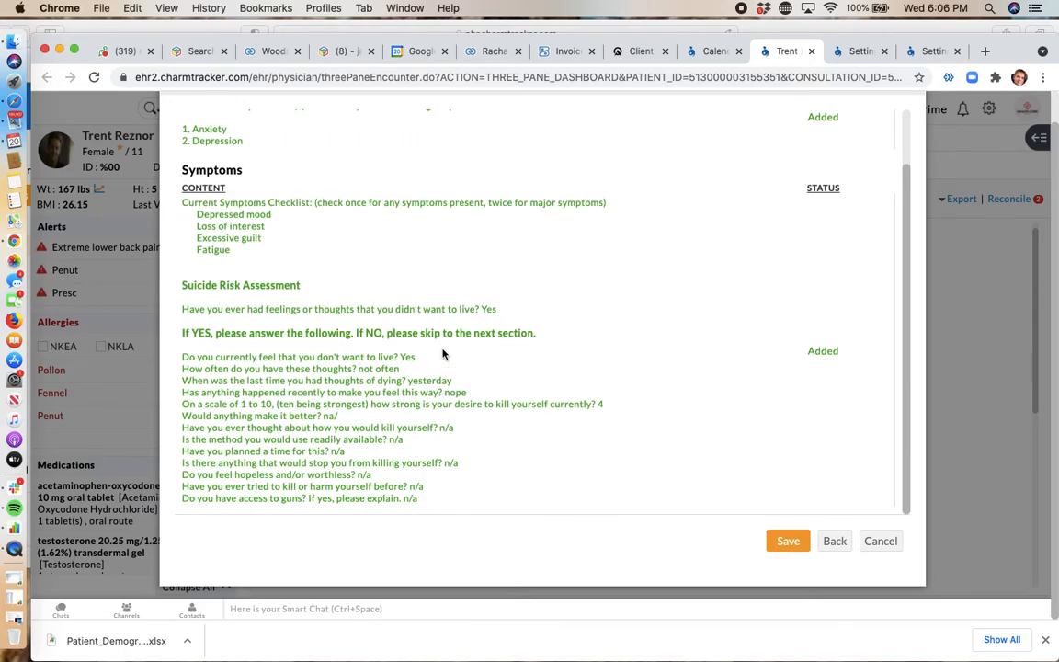
pyautogui.scroll(2, 442, 354)
pyautogui.click(789, 543)
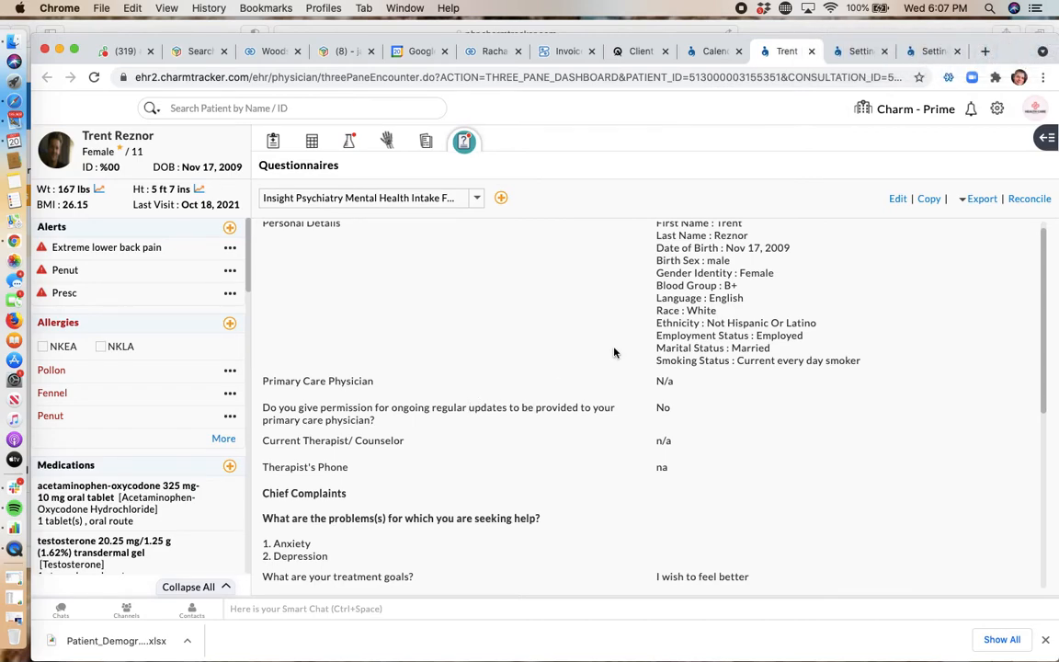
# Step: Expand the encounter's chart notes to full width and check the Chief Complaints, Symptoms and Suicide Risk Assessment entries
pyautogui.click(1048, 141)
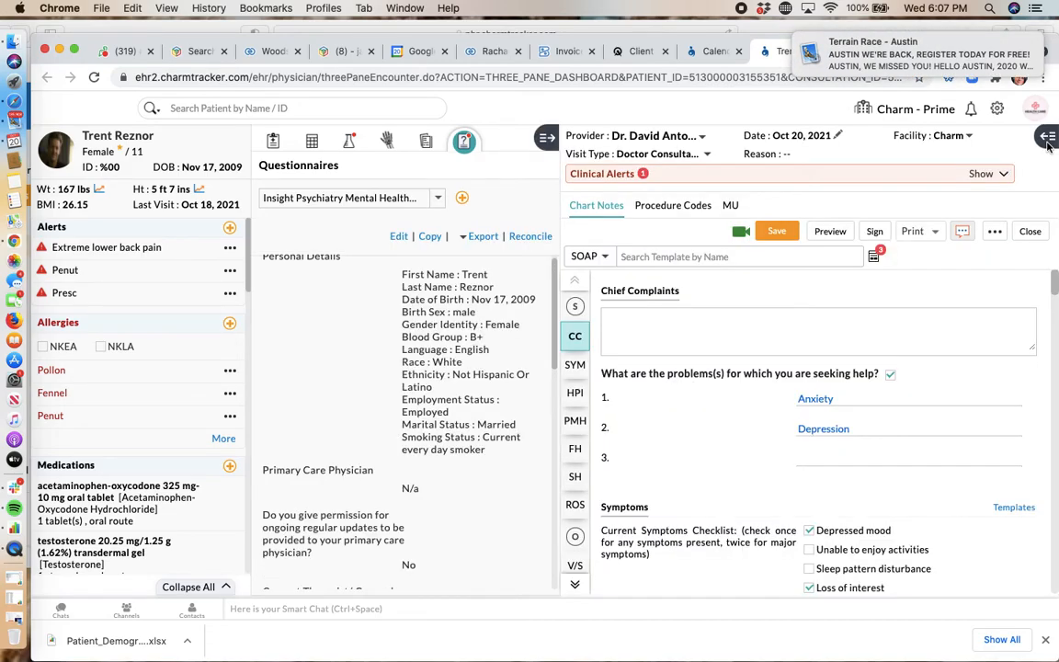
pyautogui.click(1048, 140)
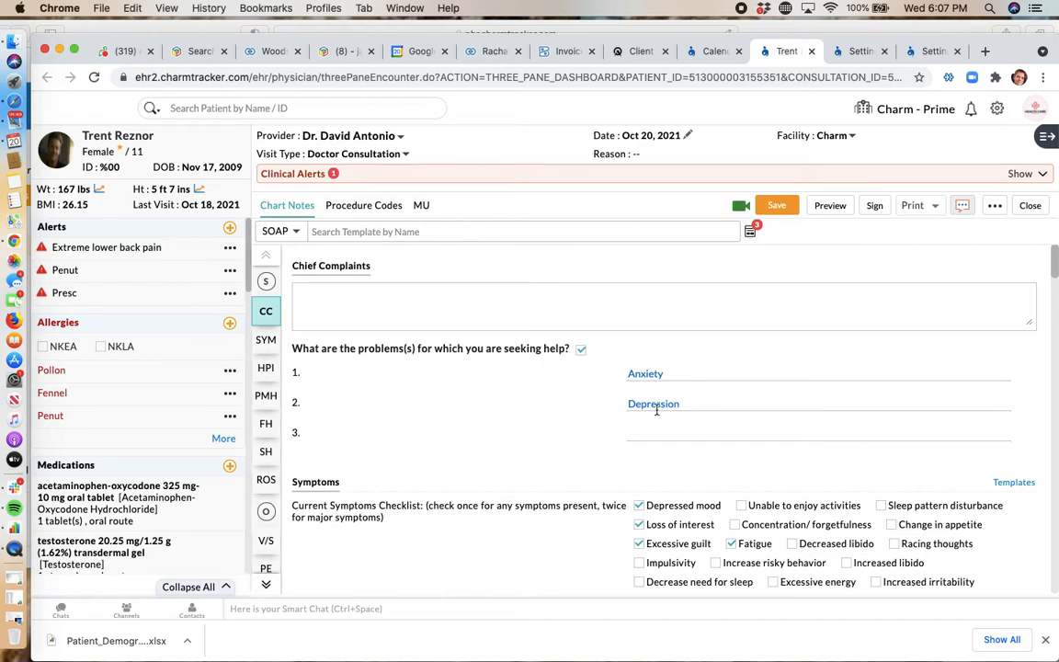
pyautogui.scroll(-2, 538, 513)
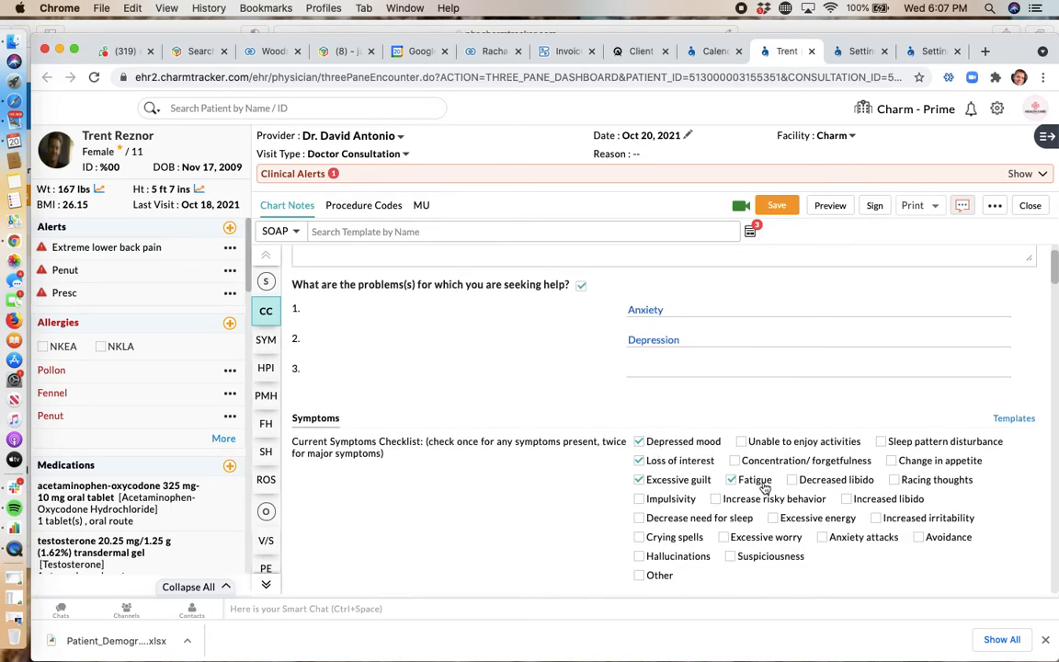
pyautogui.scroll(-5, 552, 454)
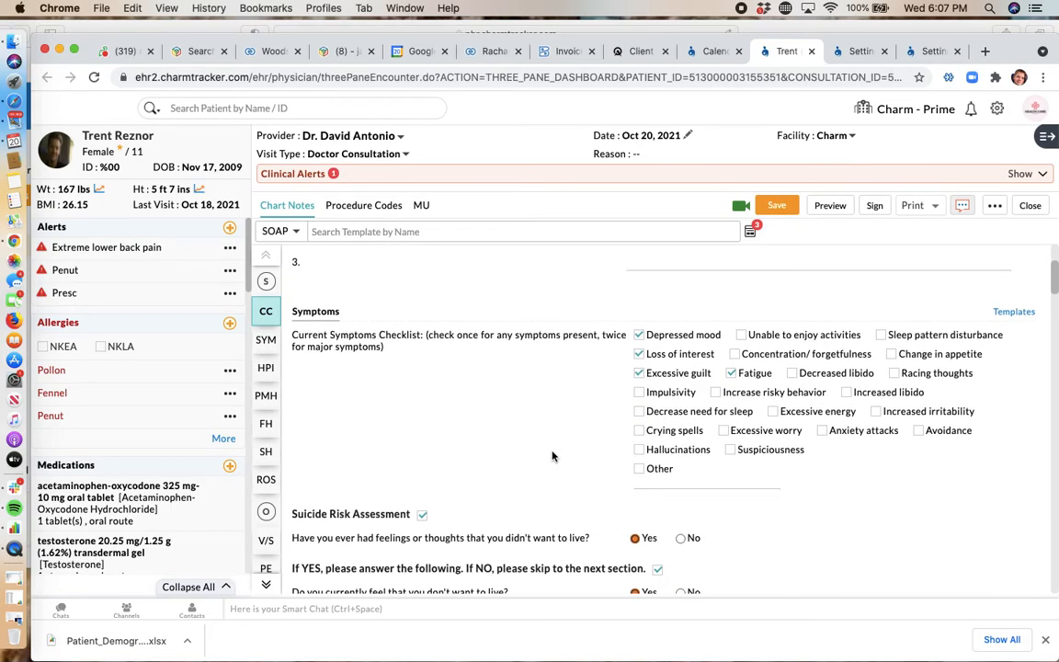
pyautogui.scroll(-3, 422, 422)
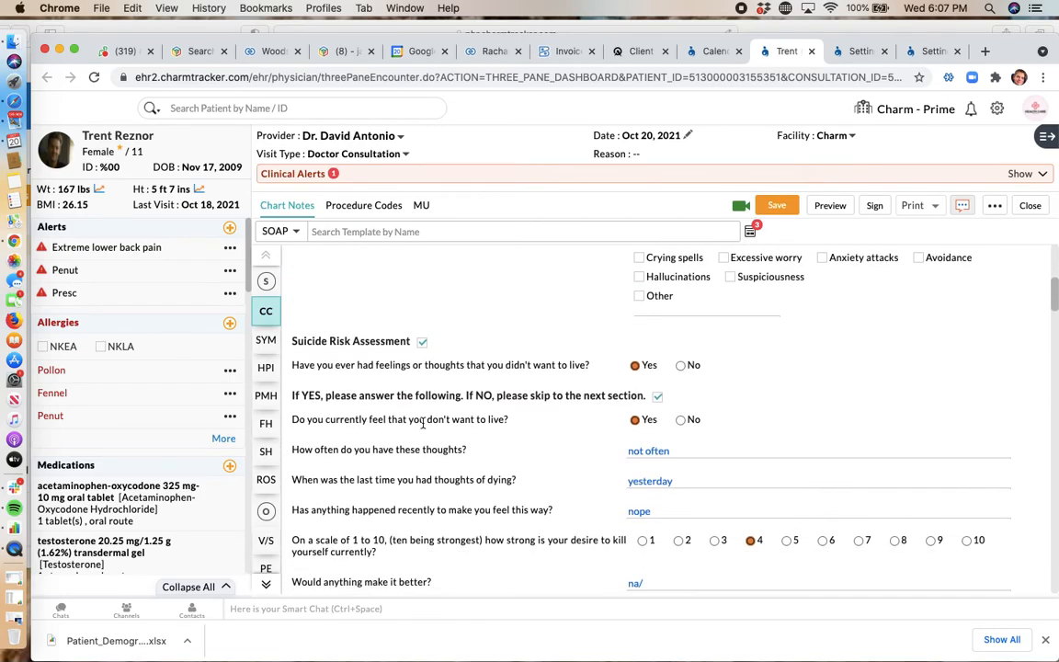
pyautogui.scroll(-3, 678, 518)
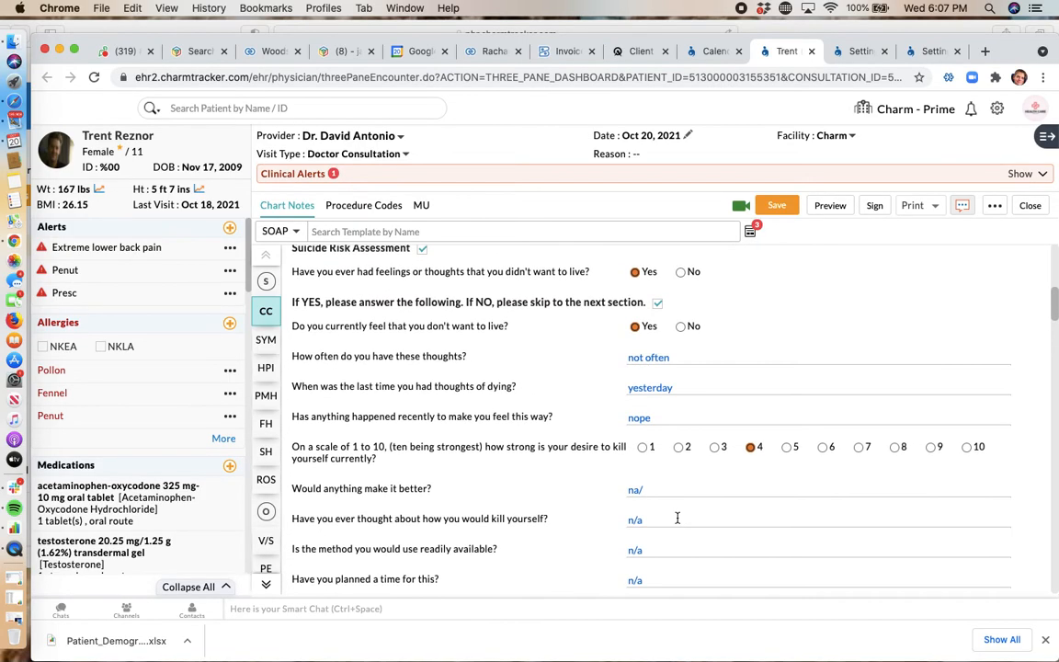
pyautogui.scroll(-5, 677, 522)
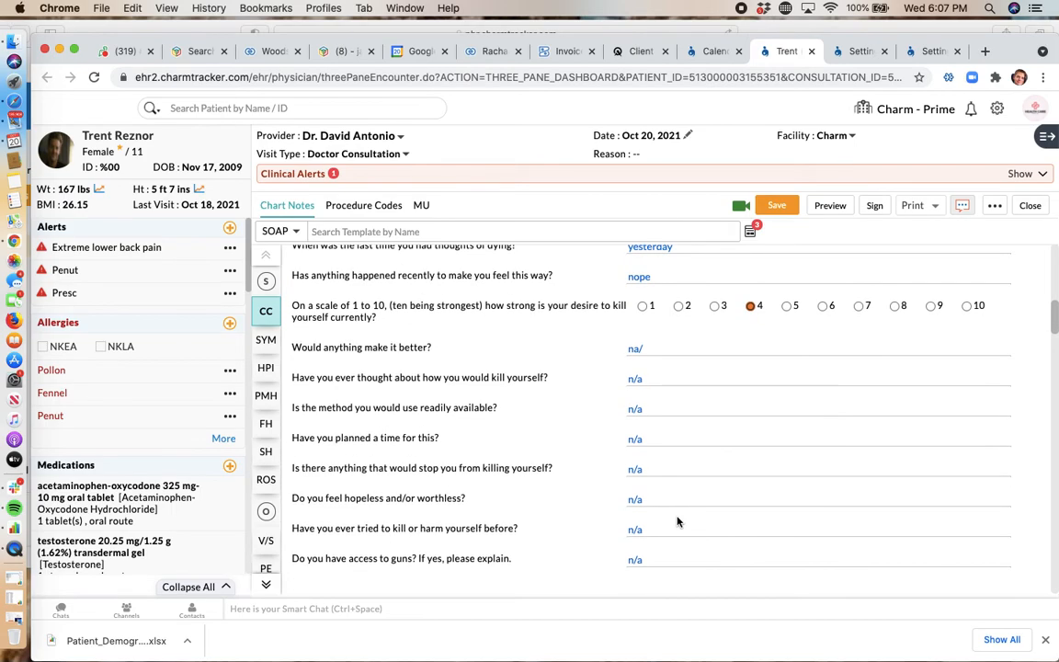
# Step: Look over the Social History and Review of Systems sections of the chart notes and return to the Suicide Risk Assessment answers
pyautogui.click(697, 411)
pyautogui.scroll(-10, 483, 485)
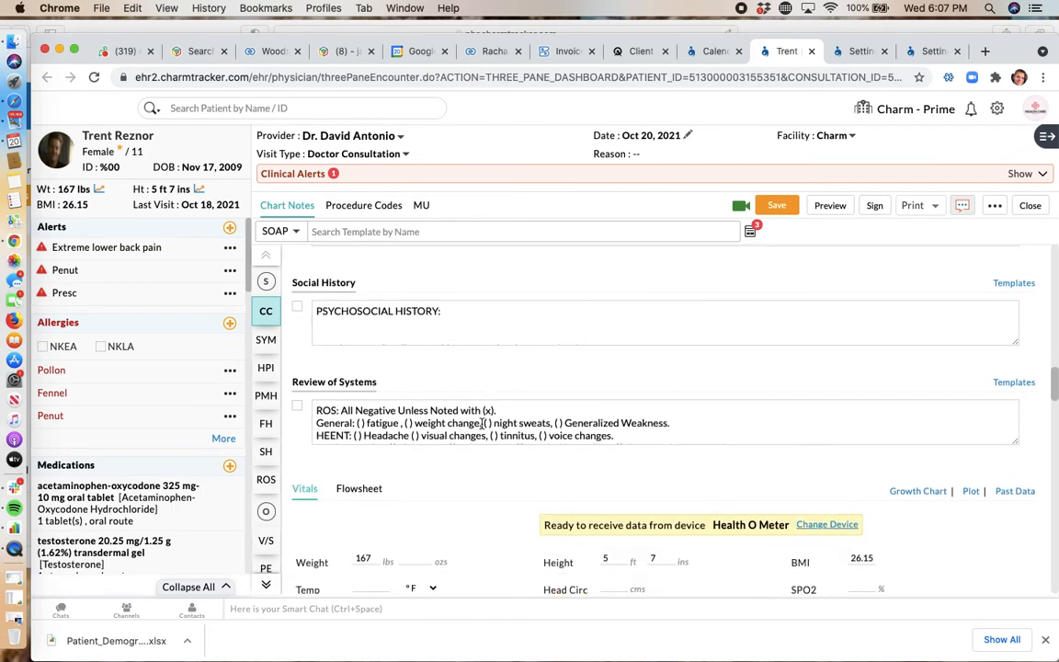
pyautogui.scroll(12, 483, 426)
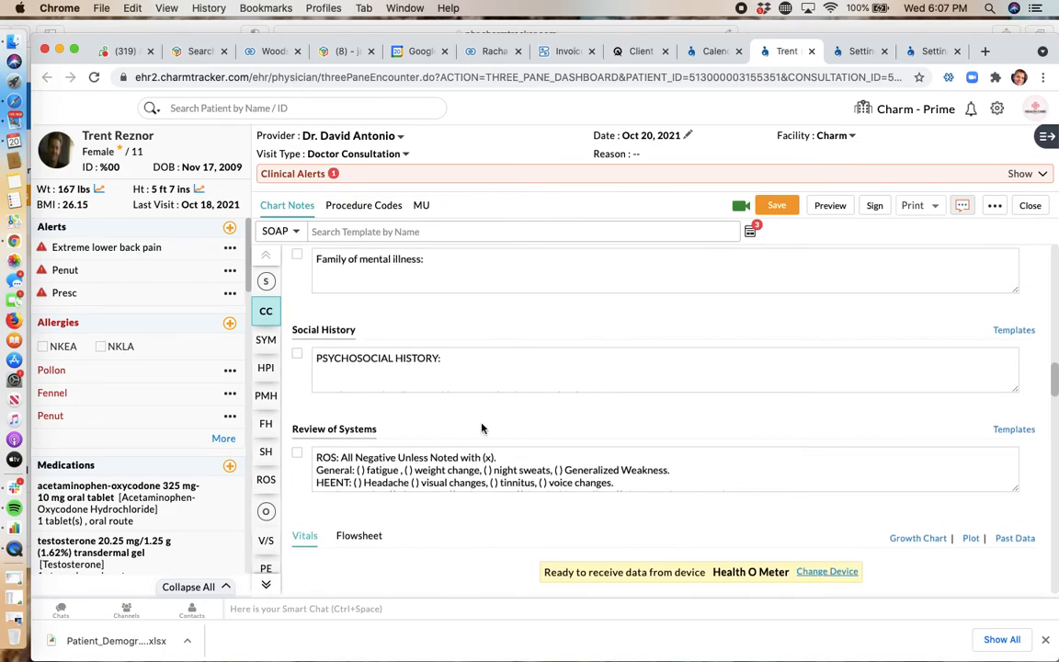
pyautogui.scroll(2, 483, 426)
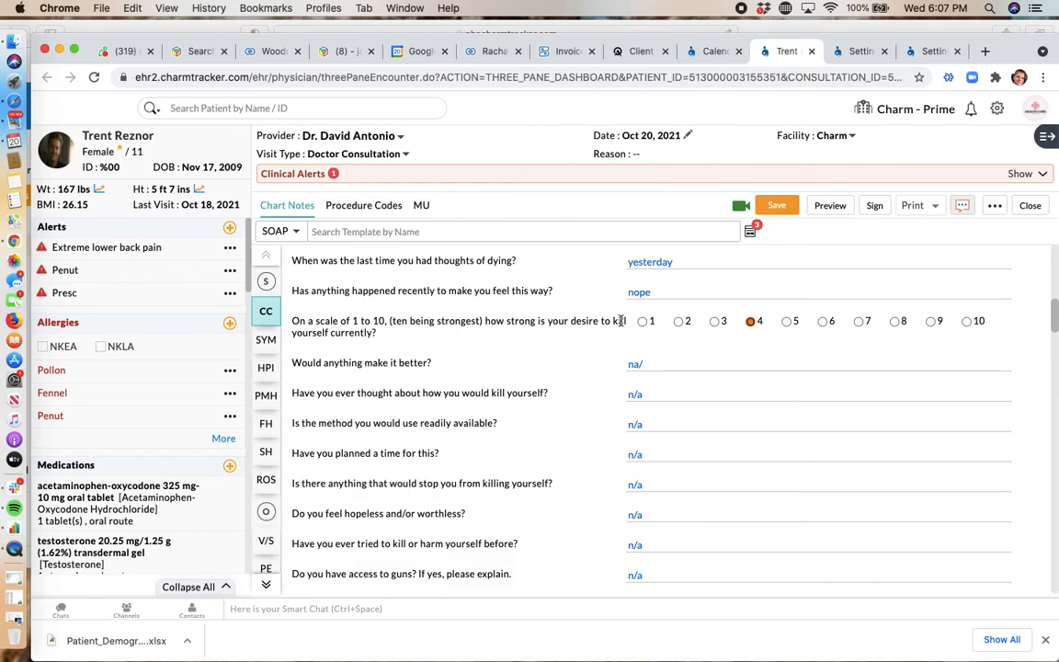
pyautogui.scroll(10, 537, 380)
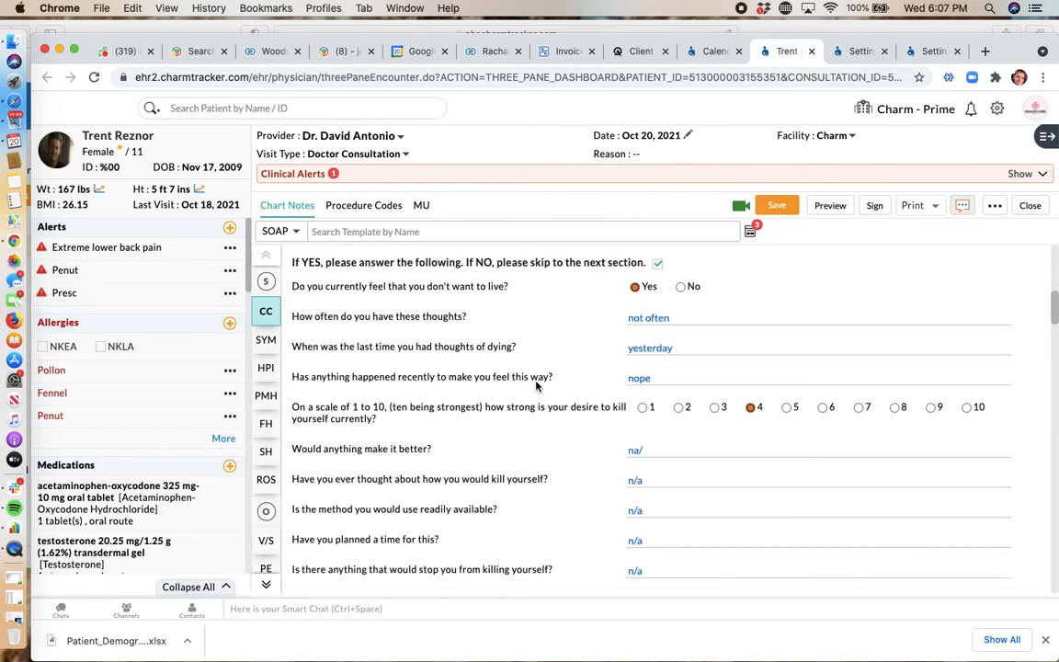